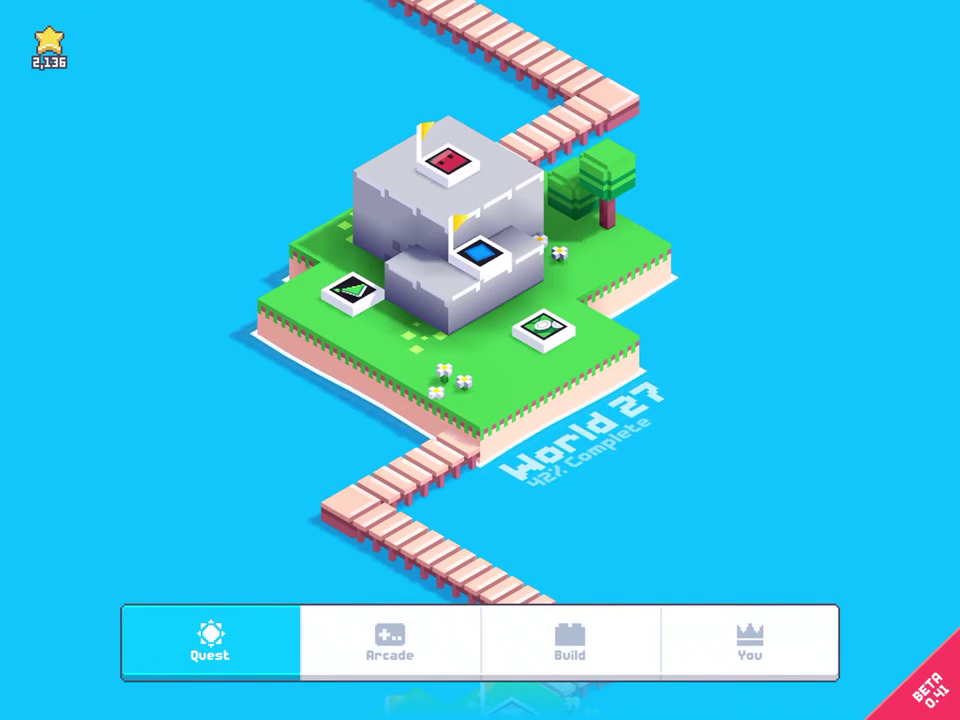
Go to the Build page and scroll down to the Dash Kit and Puzzle Kit templates.
click(570, 640)
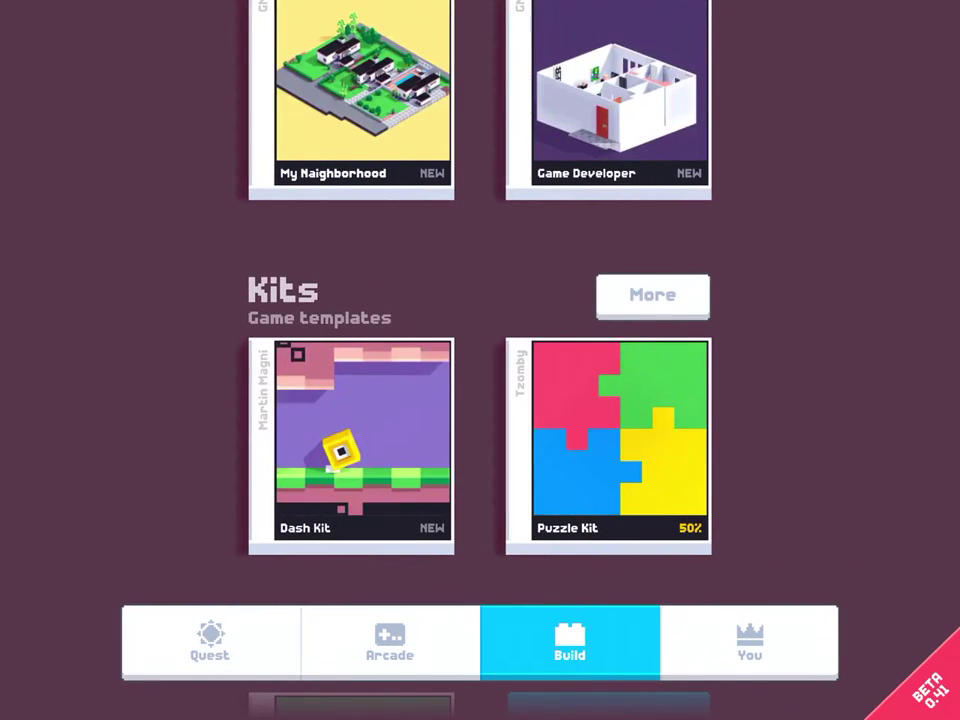
drag(810, 210, 810, 424)
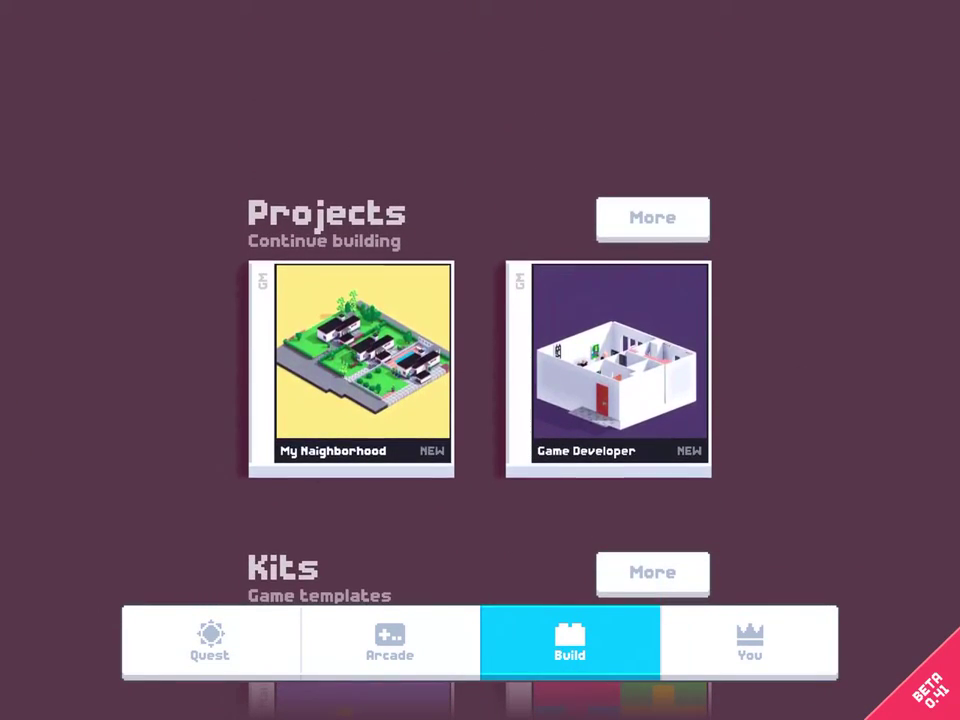
drag(823, 560, 823, 340)
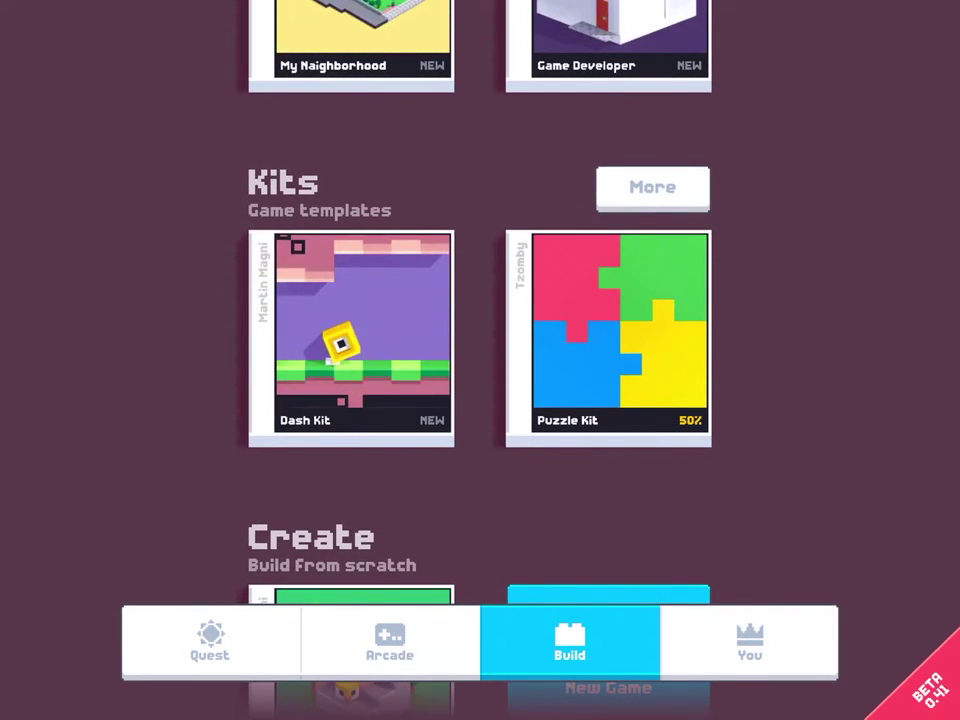
Preview and close the Puzzle Kit template, then expand the Projects list.
click(620, 330)
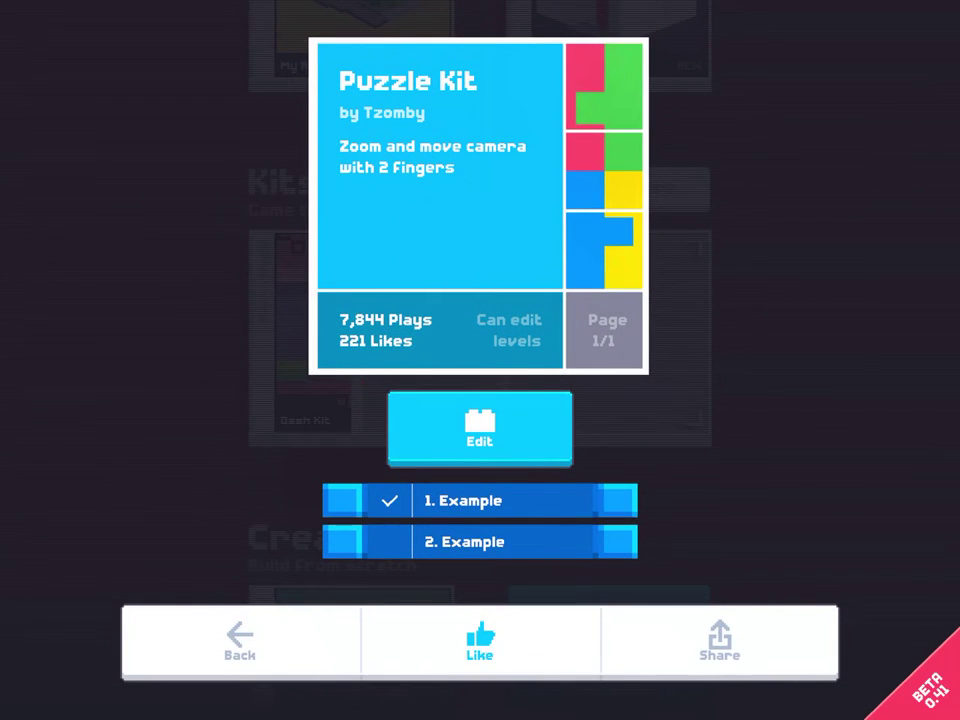
click(478, 429)
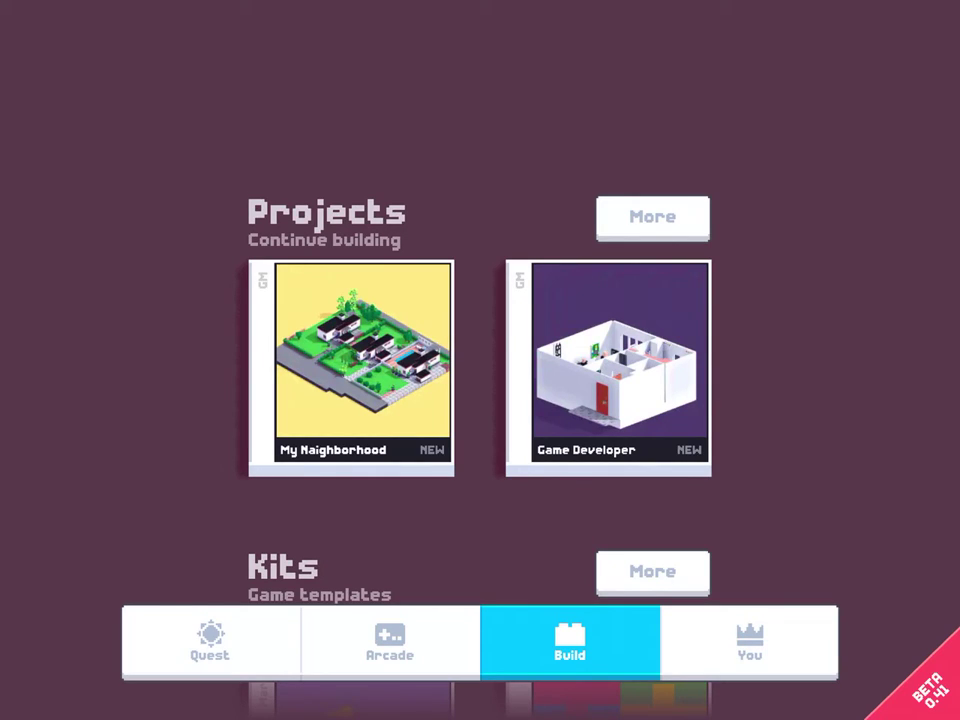
click(658, 221)
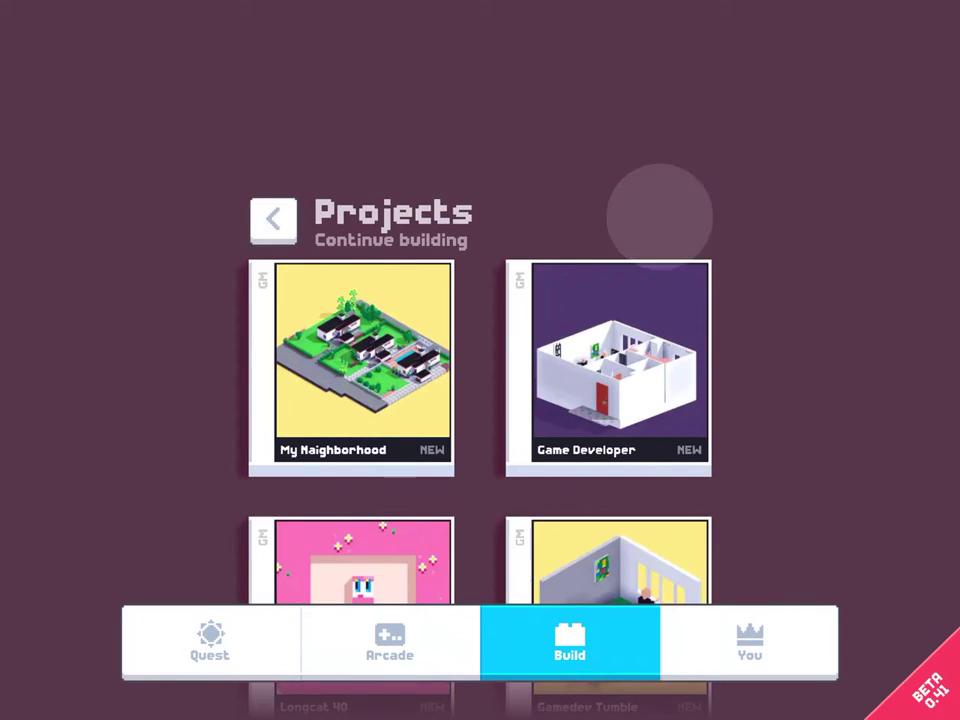
scroll(797, 356, down, 5)
scroll(791, 322, down, 5)
scroll(791, 322, down, 4)
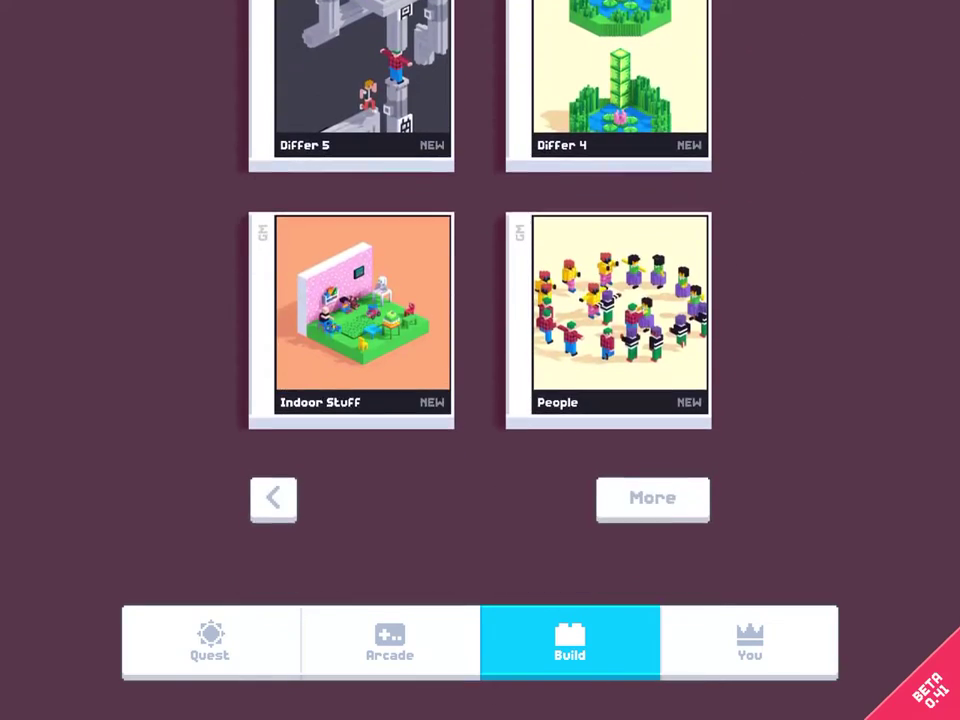
Load more projects and scroll down to Puzzle Kit 2 and PuzzleFaces.
click(652, 531)
scroll(772, 360, down, 3)
scroll(772, 360, down, 4)
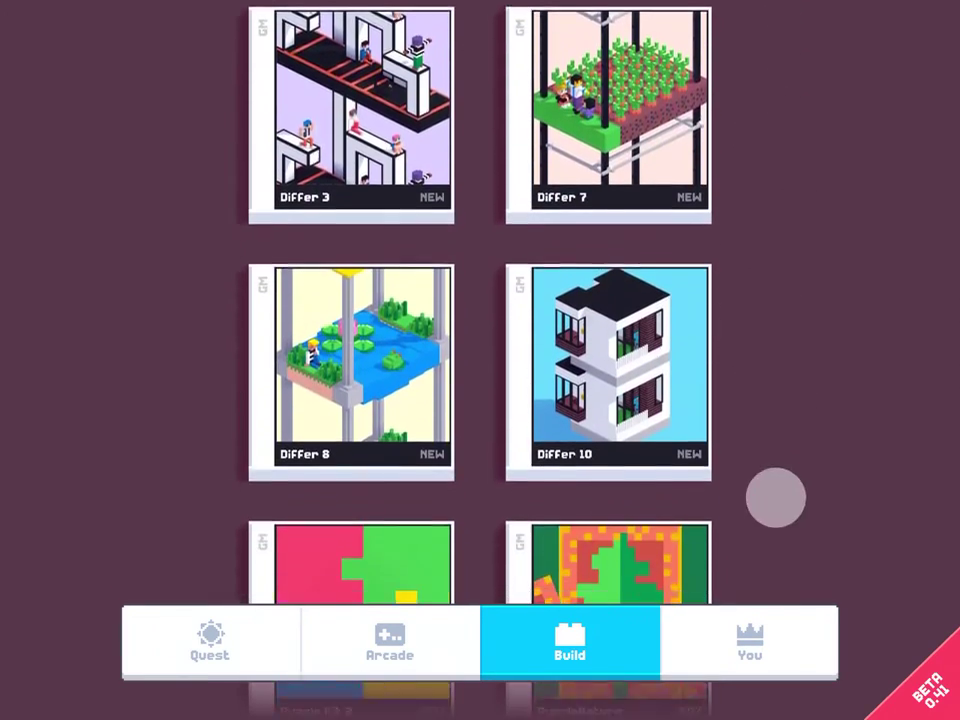
scroll(776, 497, down, 6)
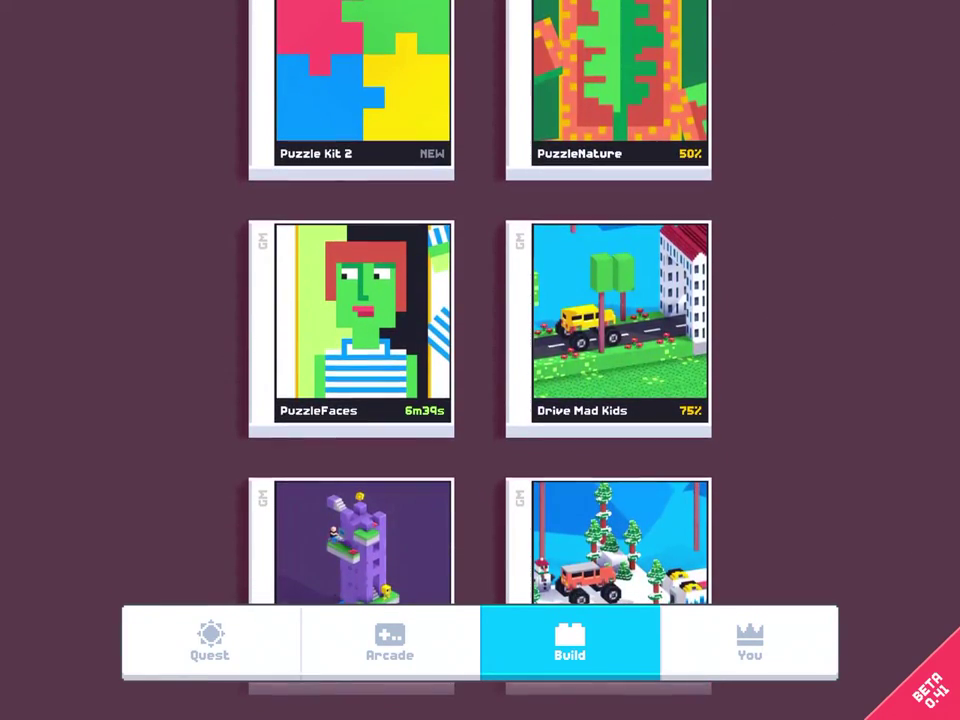
Open the '1. Example' level of Puzzle Kit 2 in the editor.
click(362, 90)
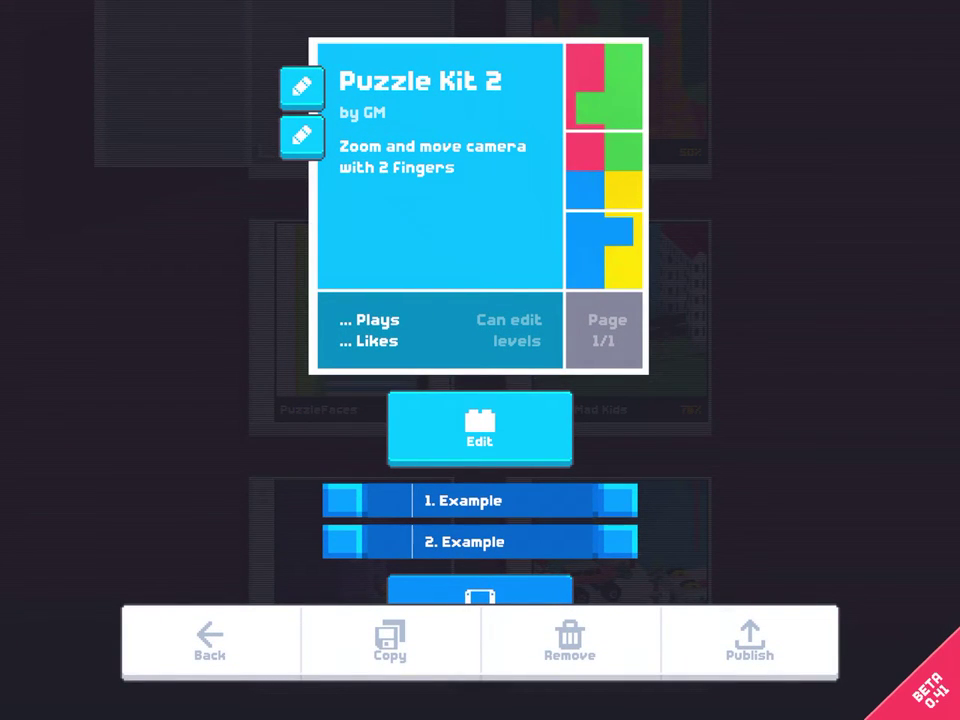
click(500, 500)
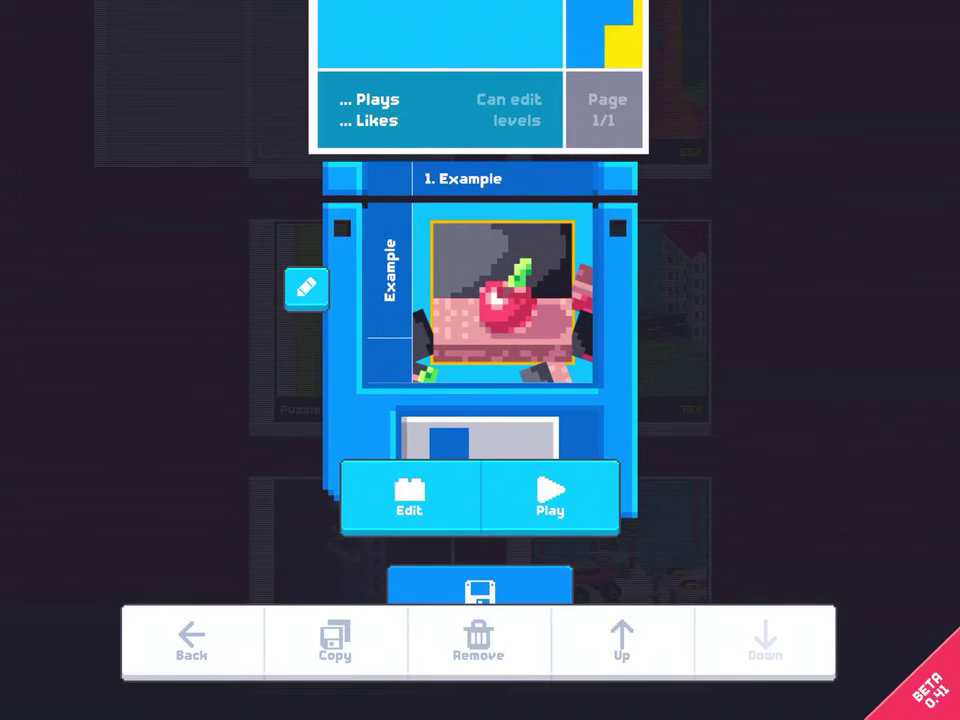
click(415, 497)
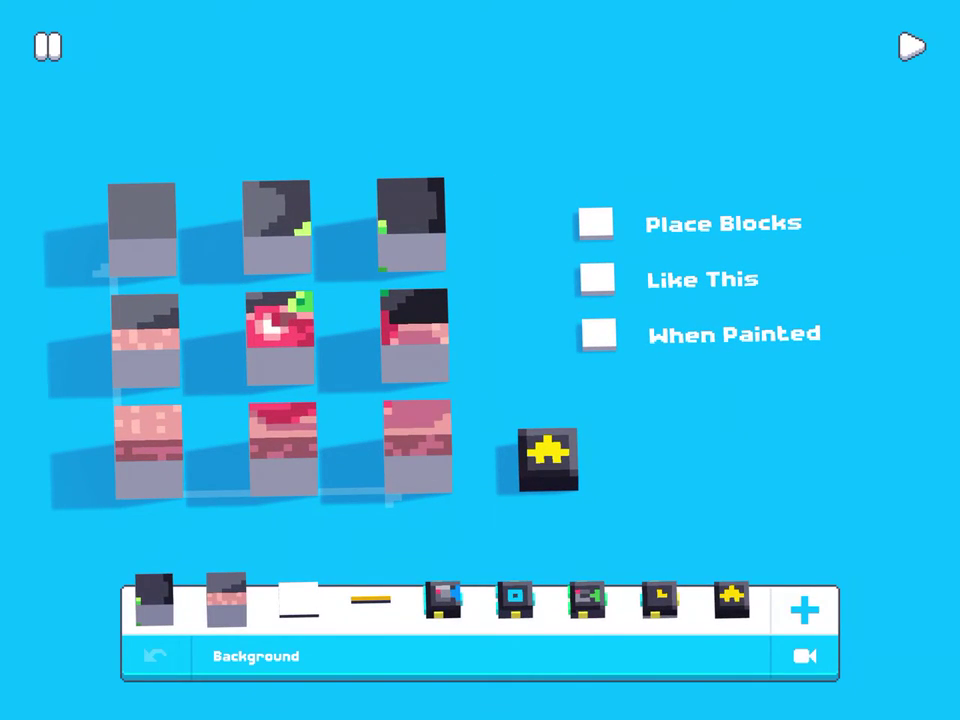
click(595, 222)
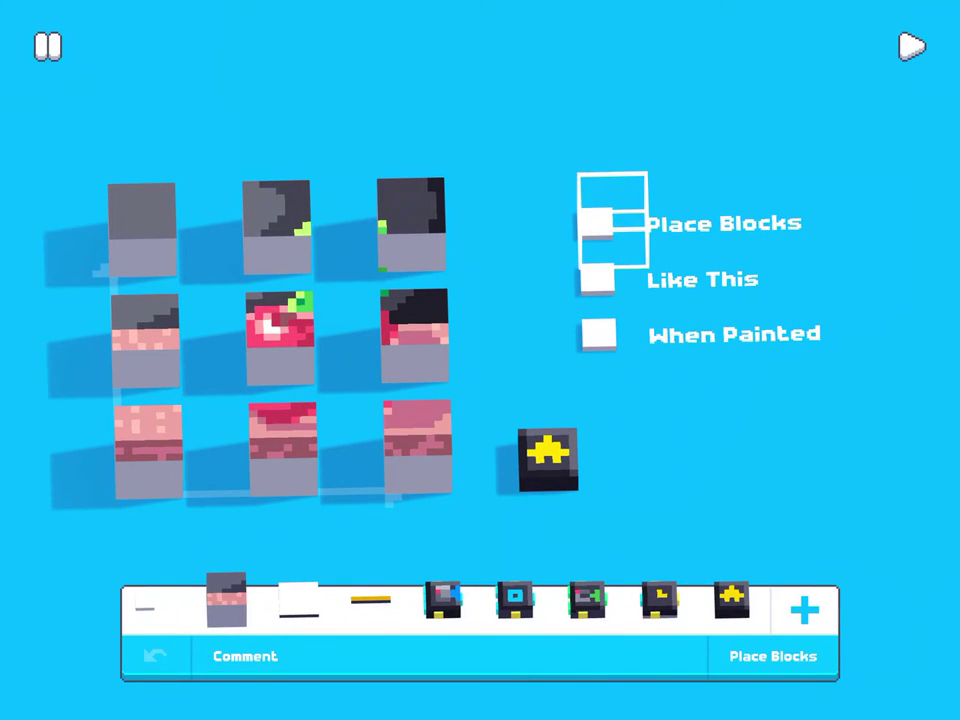
click(596, 279)
click(597, 333)
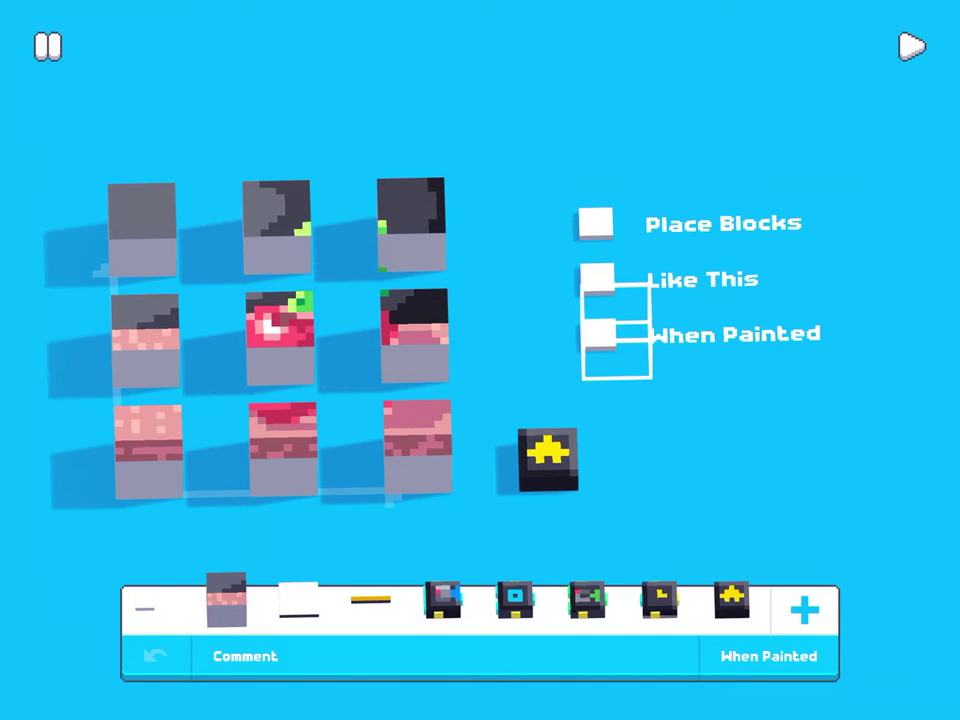
click(142, 230)
click(289, 212)
click(426, 216)
click(312, 325)
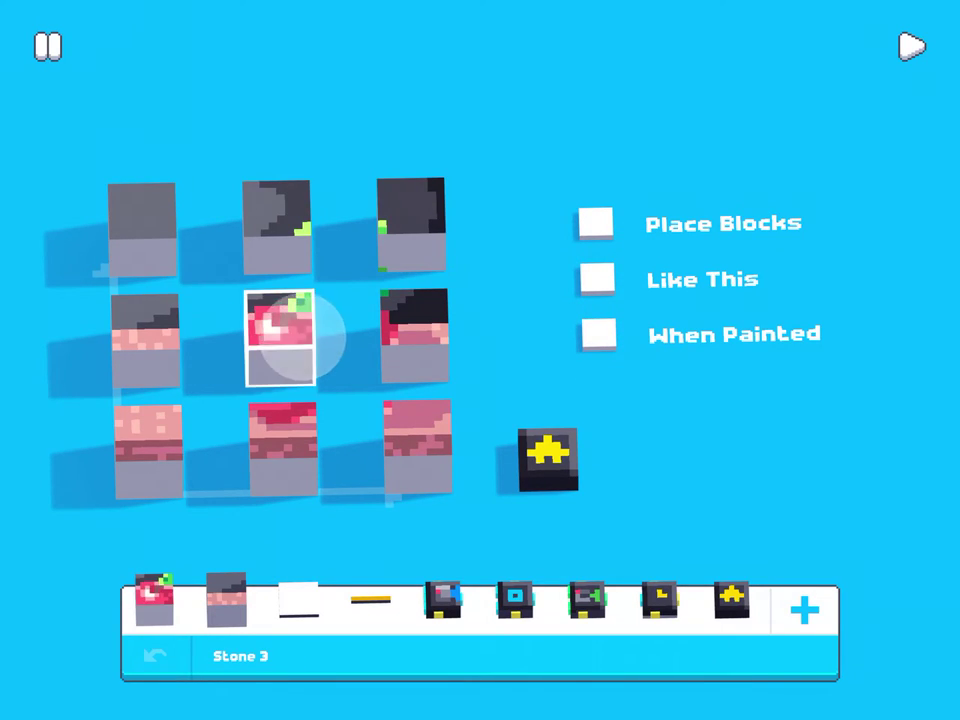
click(414, 335)
click(175, 447)
click(283, 447)
click(416, 447)
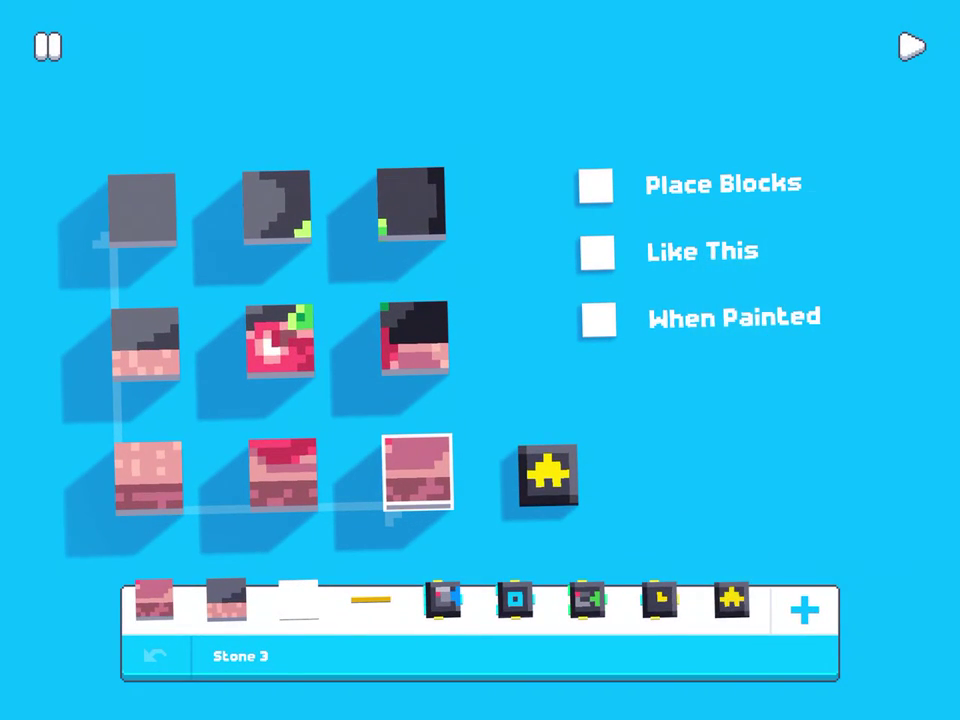
click(548, 470)
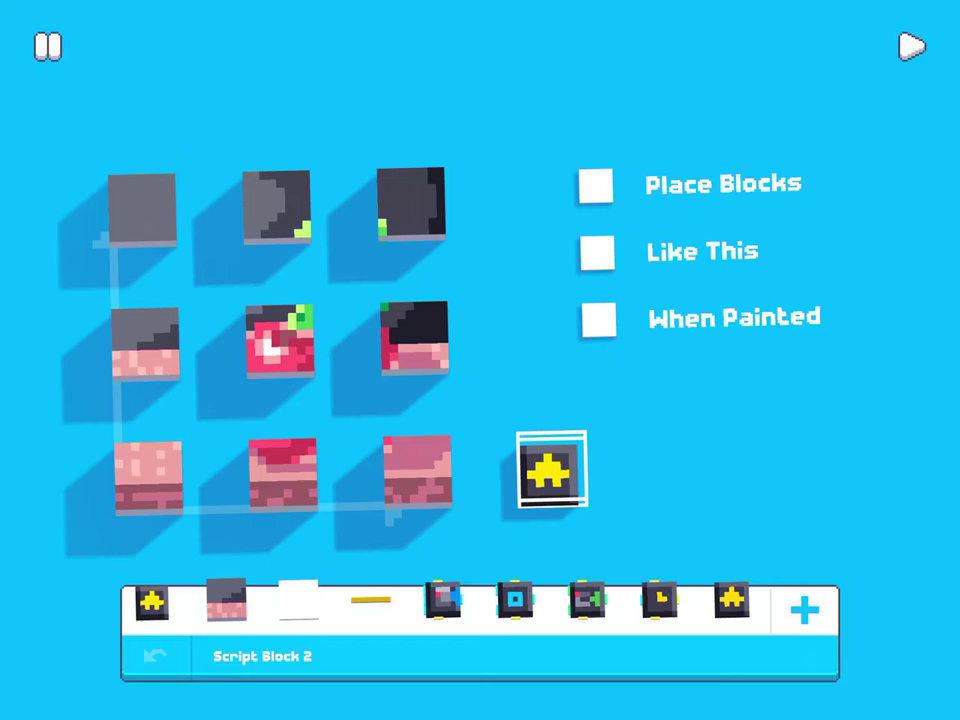
click(912, 46)
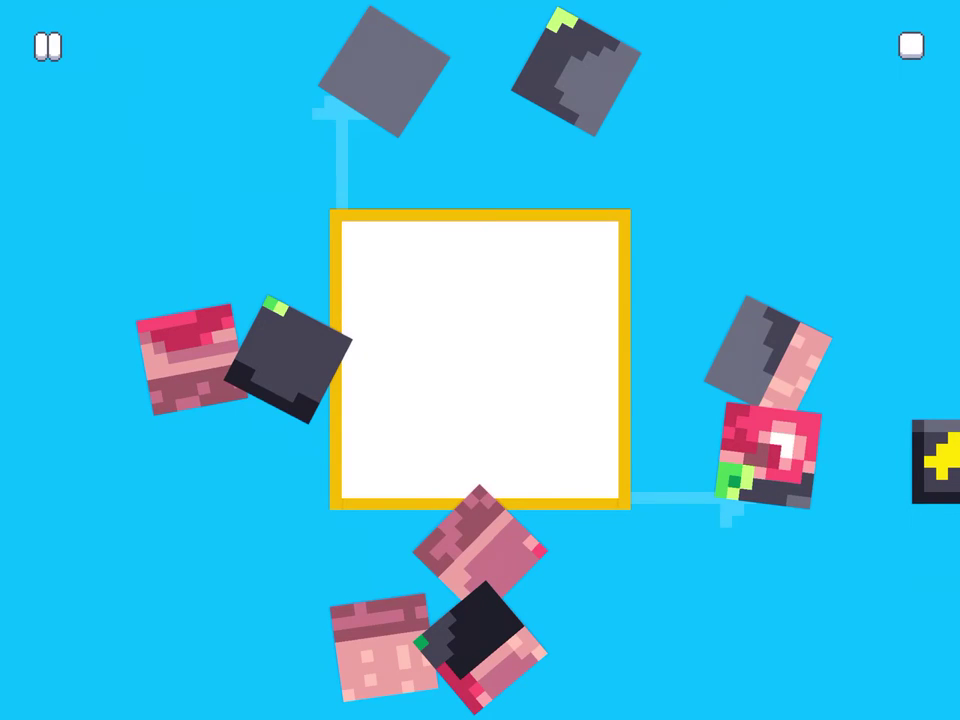
drag(775, 455, 467, 375)
drag(190, 375, 455, 440)
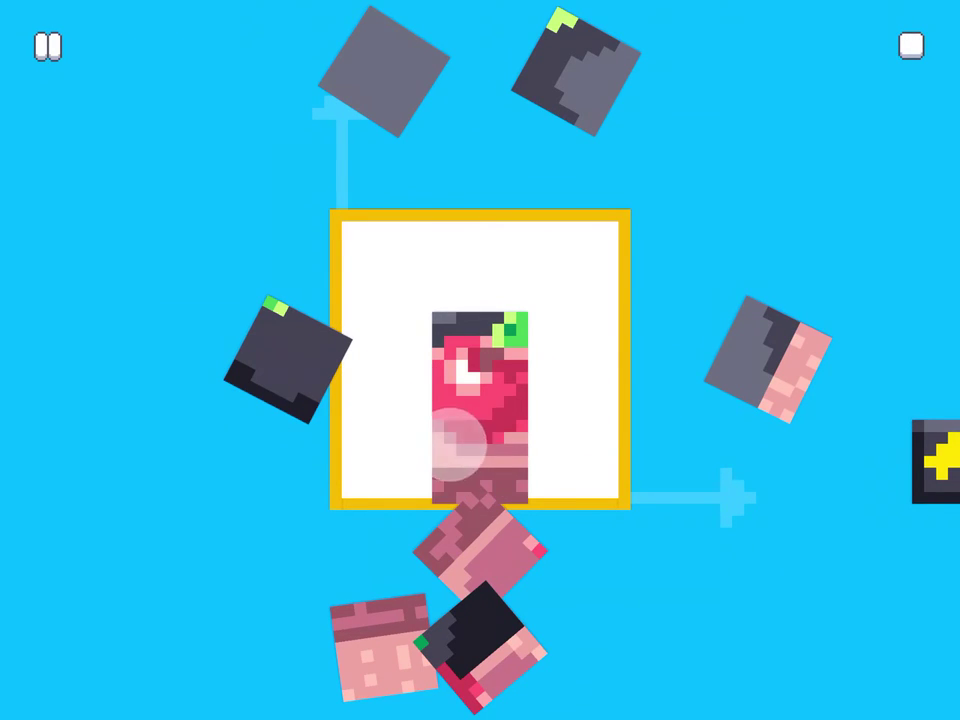
mouse_move(471, 671)
mouse_down()
mouse_move(574, 392)
mouse_move(574, 349)
mouse_up()
mouse_move(482, 550)
mouse_down()
mouse_move(523, 537)
mouse_move(568, 459)
mouse_up()
drag(401, 636, 411, 459)
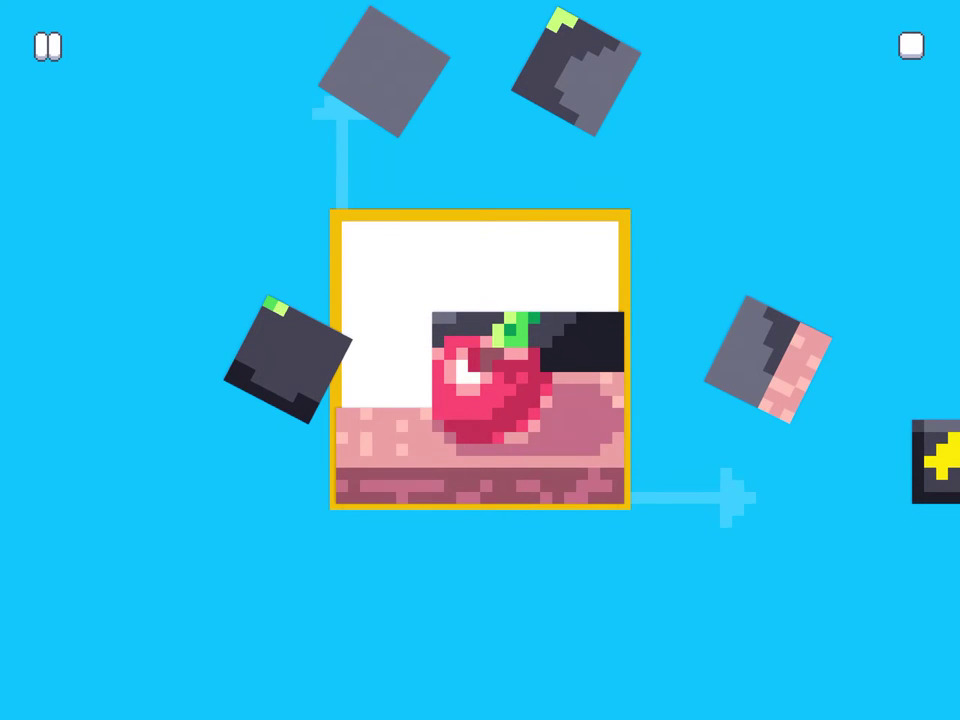
mouse_move(575, 75)
mouse_down()
mouse_move(545, 283)
mouse_move(561, 272)
mouse_up()
drag(767, 358, 559, 399)
drag(480, 360, 392, 364)
mouse_move(383, 70)
mouse_down()
mouse_move(398, 167)
mouse_move(387, 265)
mouse_up()
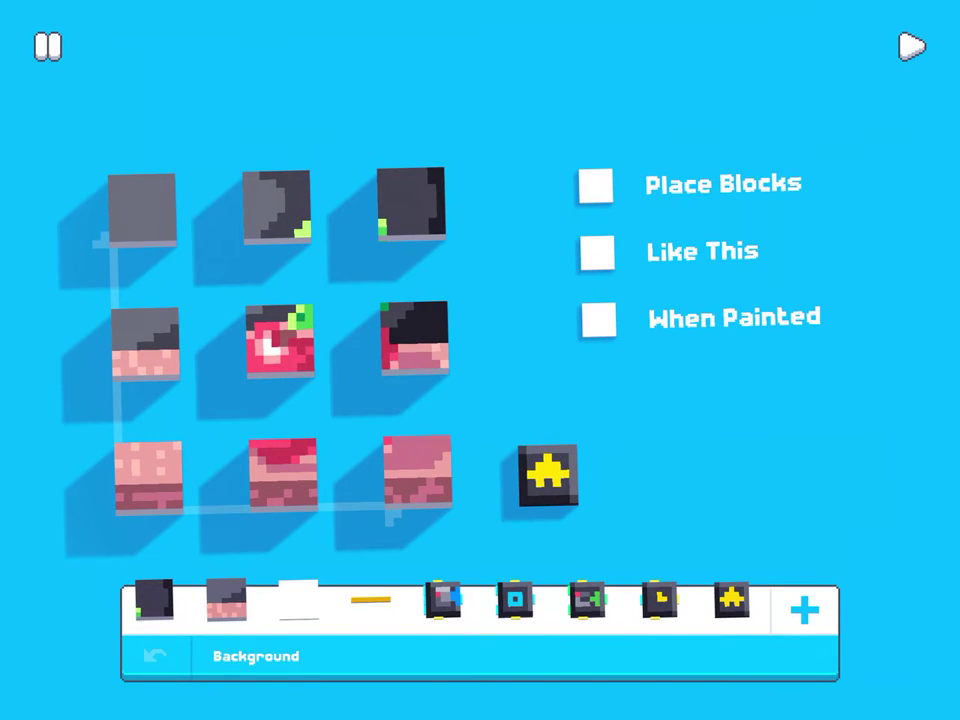
Leave the paused Example level and add a new blank level to Puzzle Kit 2.
click(47, 46)
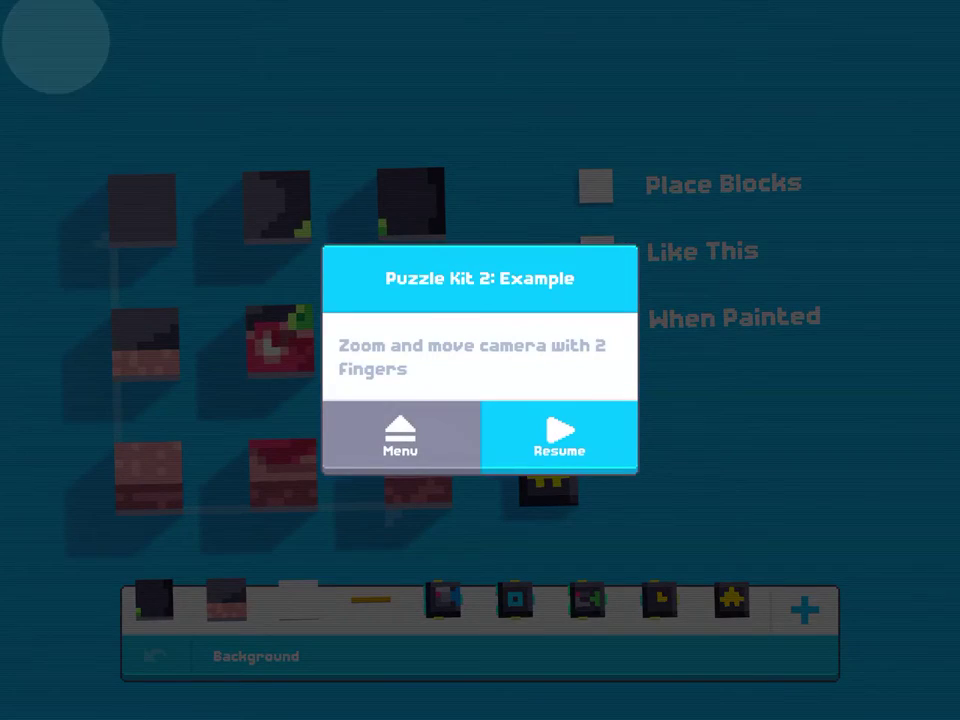
click(399, 430)
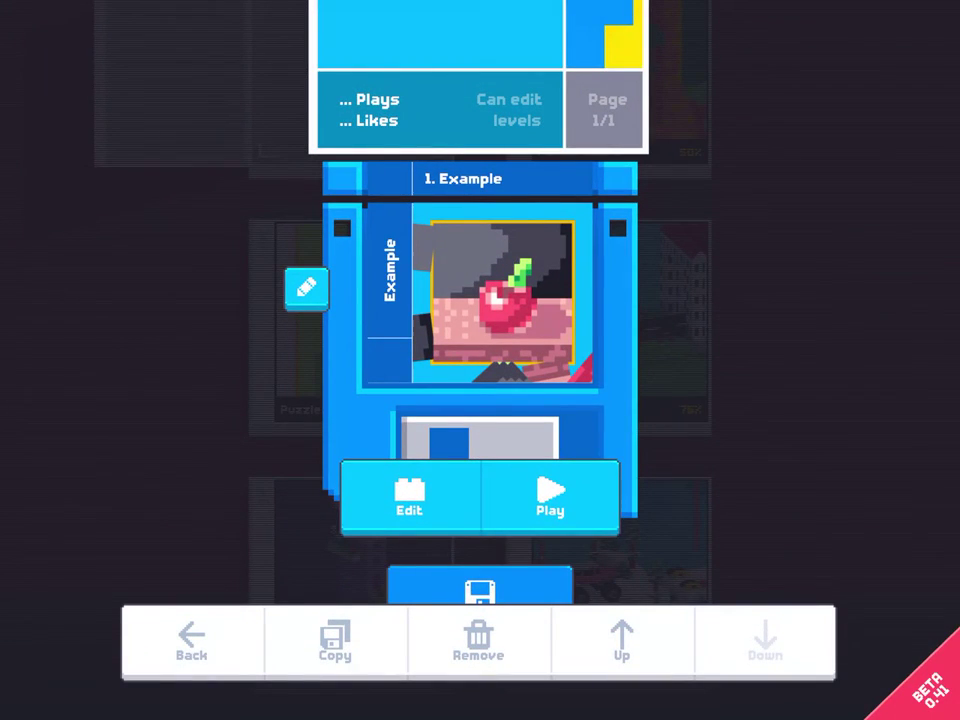
scroll(784, 328, down, 2)
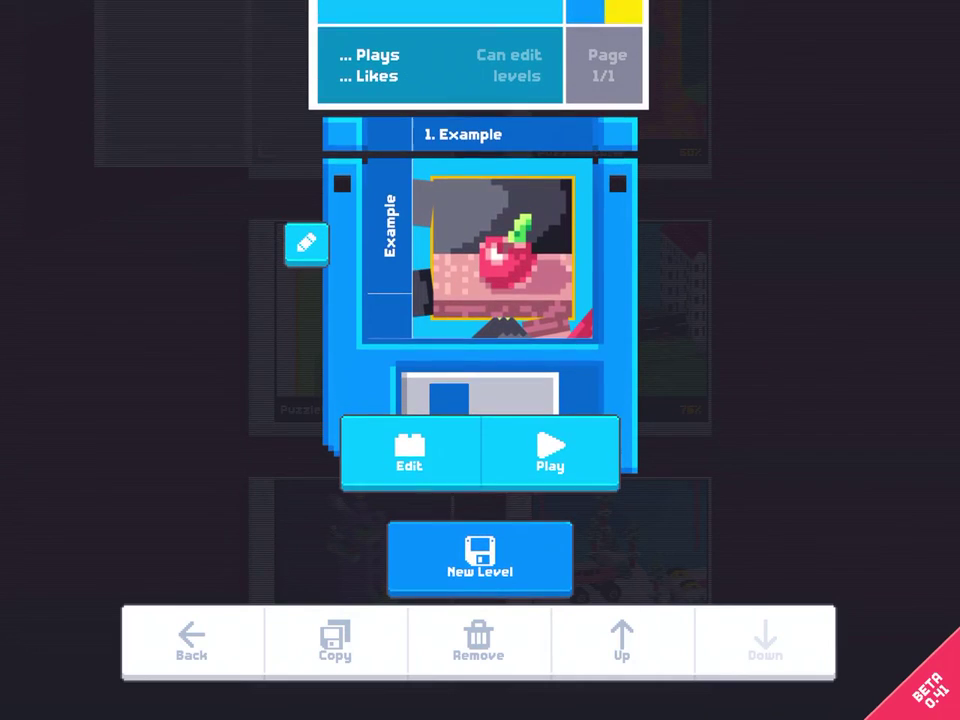
click(490, 560)
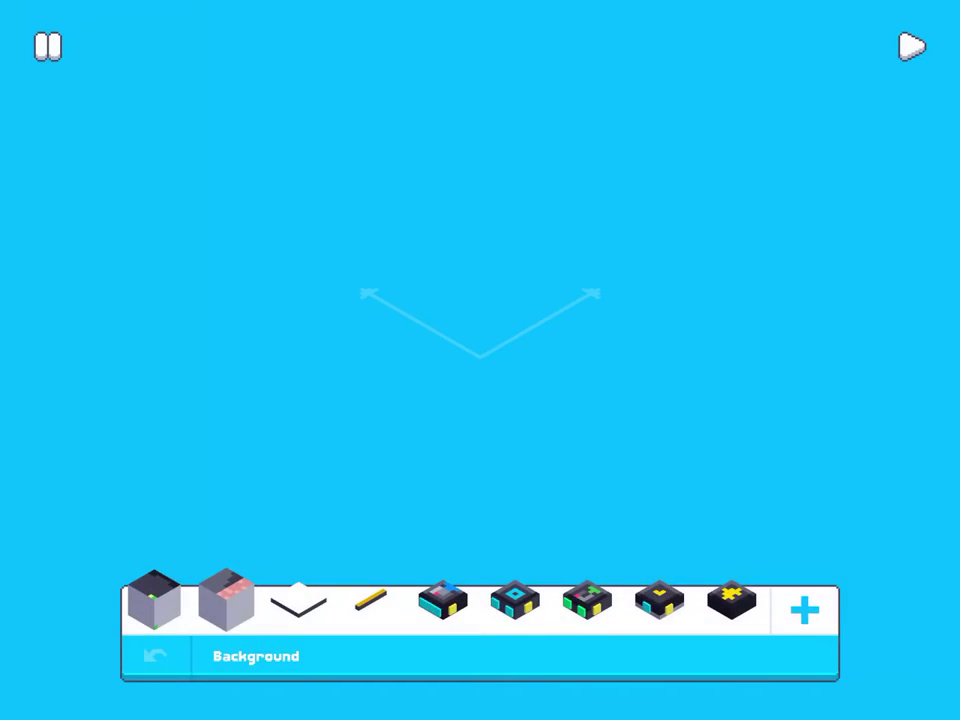
Tilt the view and place the yellow script block on the new level.
drag(506, 457, 272, 446)
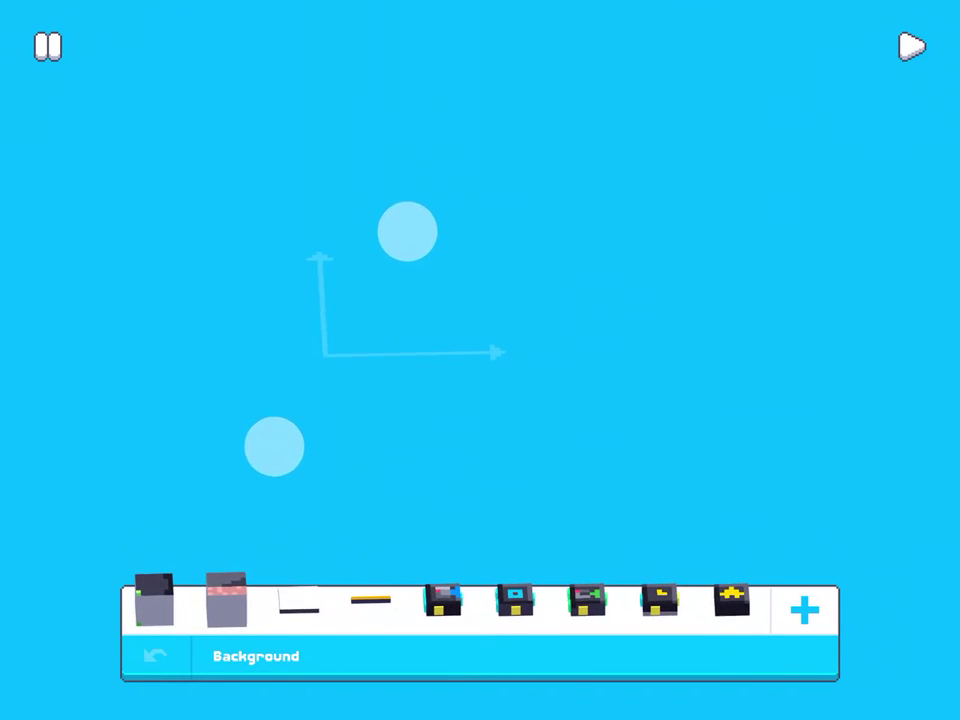
drag(709, 199, 726, 291)
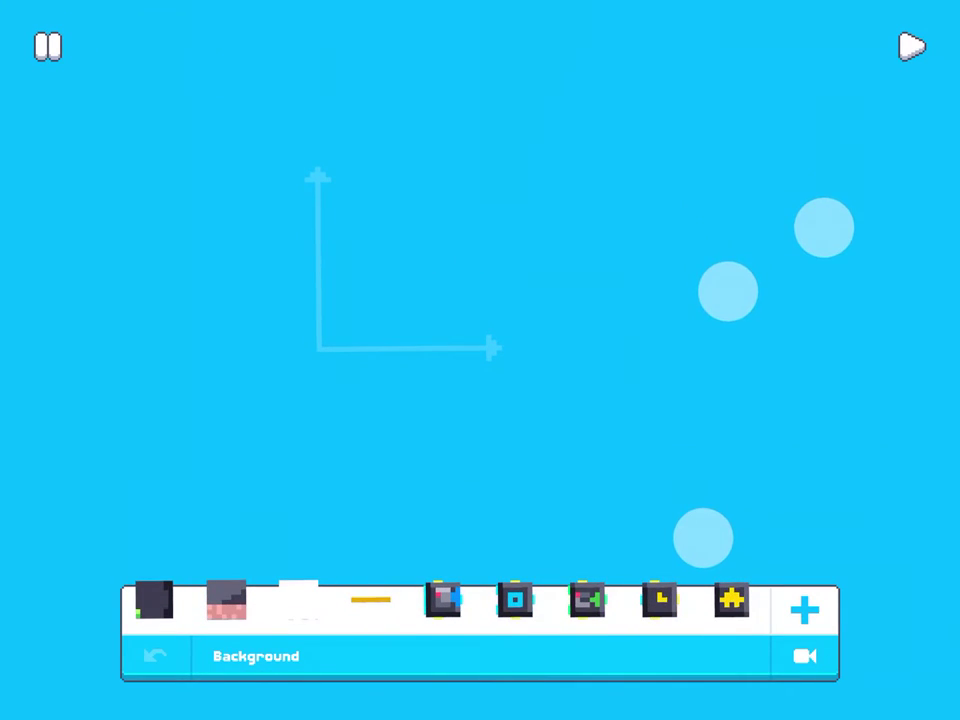
drag(731, 600, 591, 378)
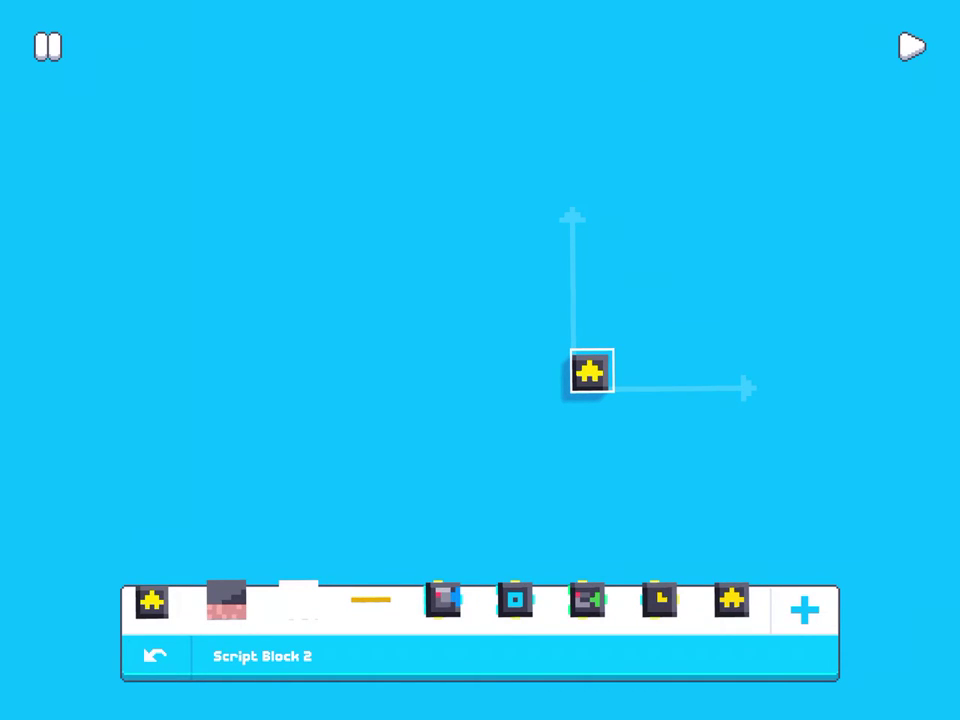
drag(760, 598, 324, 600)
drag(720, 596, 682, 590)
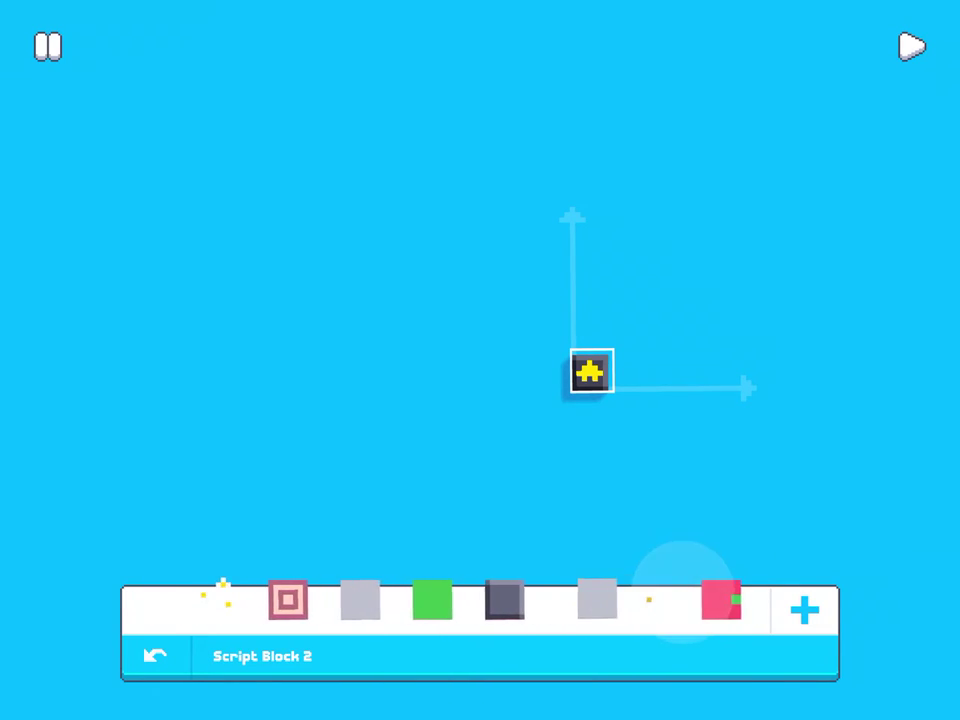
Add a Grass block and a Steel block, then bring up the inventory.
drag(370, 600, 447, 372)
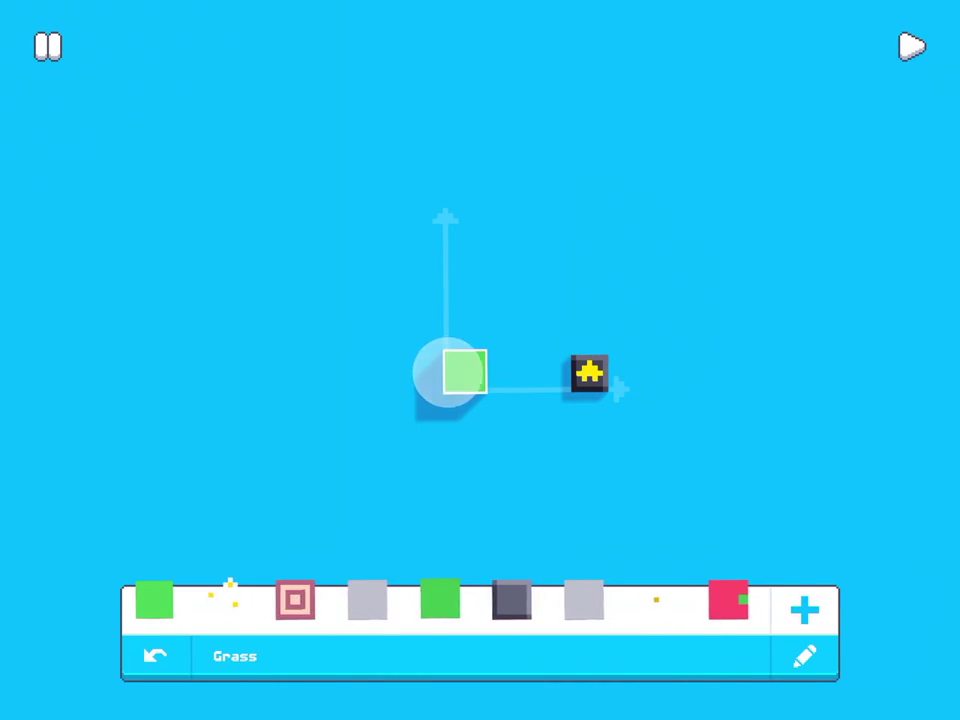
drag(368, 600, 422, 372)
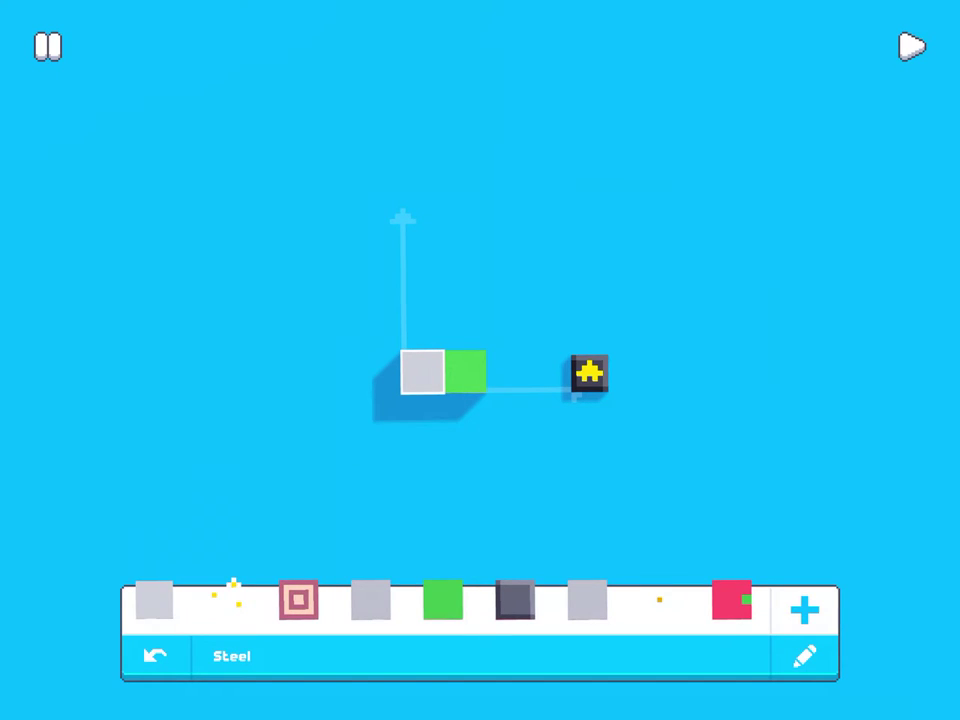
click(805, 614)
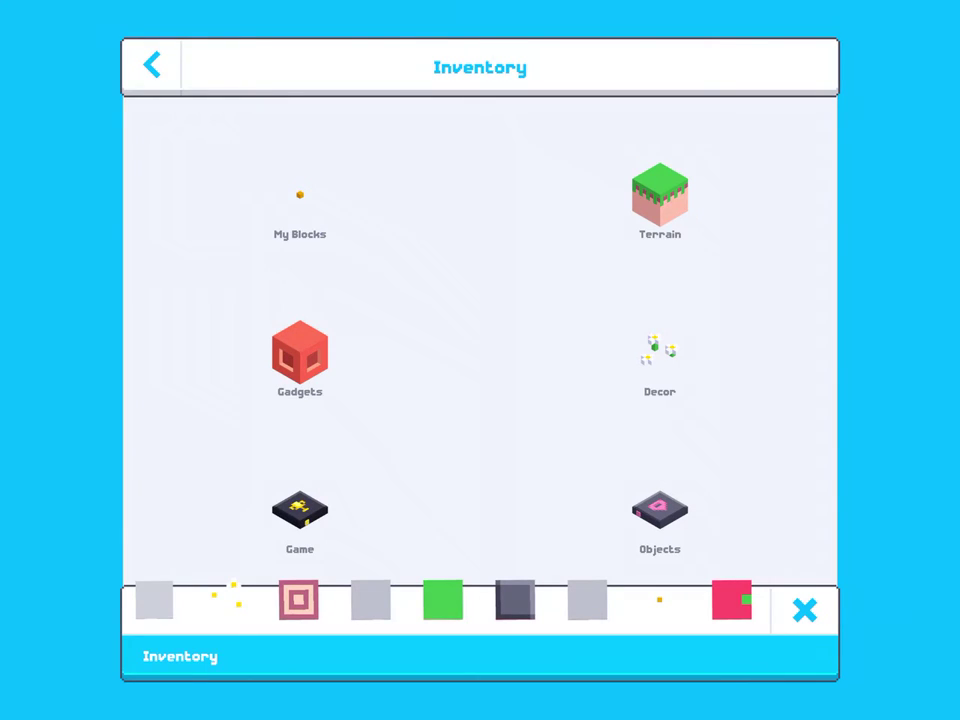
Put the purple Terrain Slate block in the hotbar and place two Slate blocks.
click(660, 195)
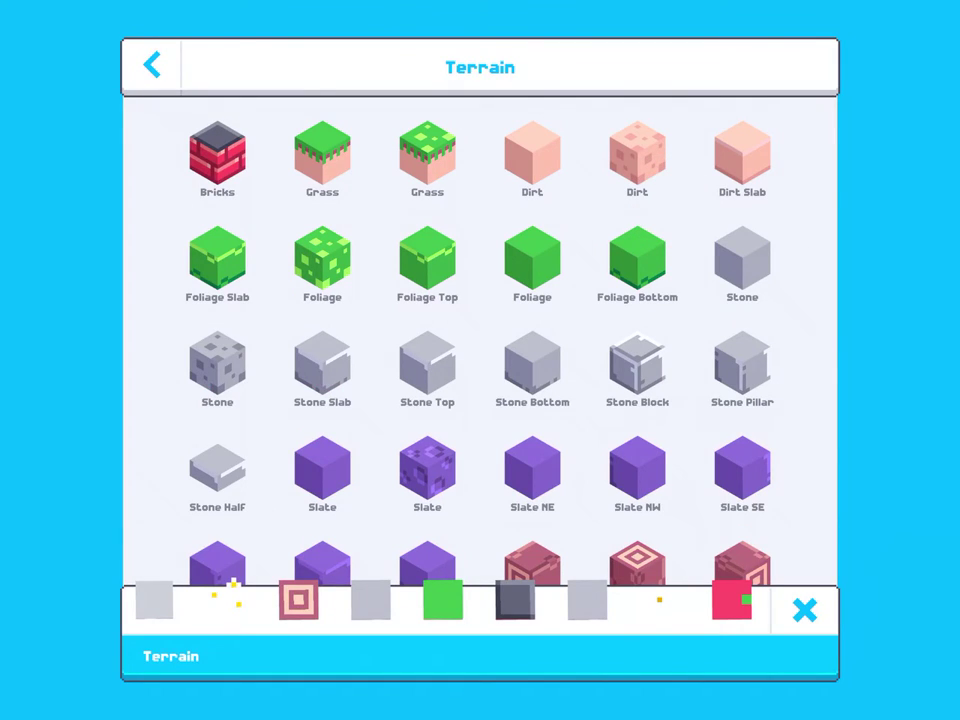
drag(322, 467, 743, 600)
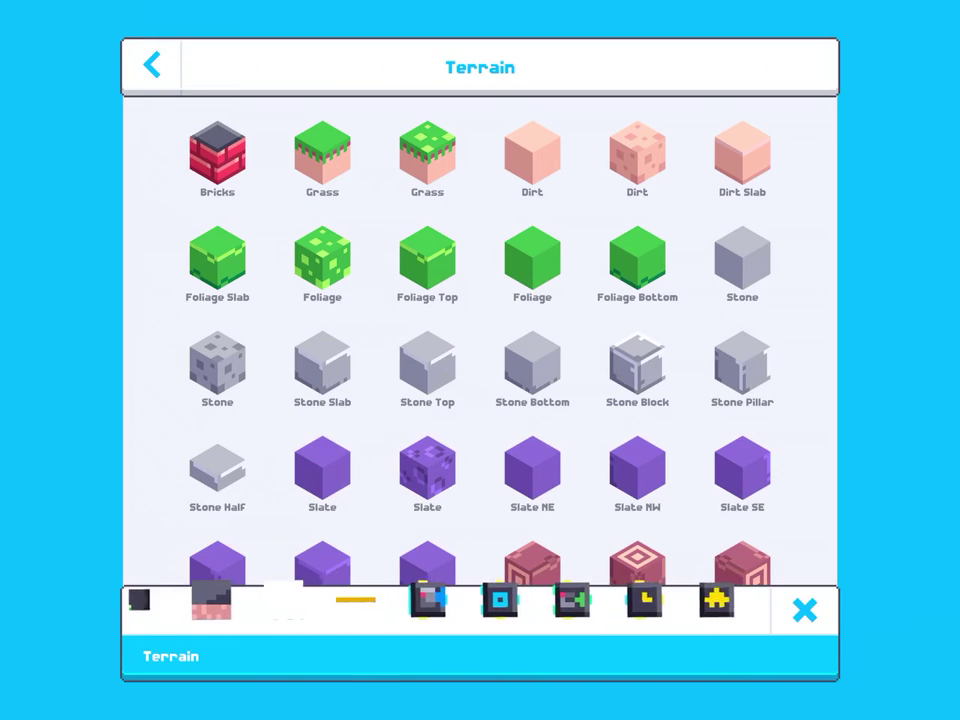
click(805, 610)
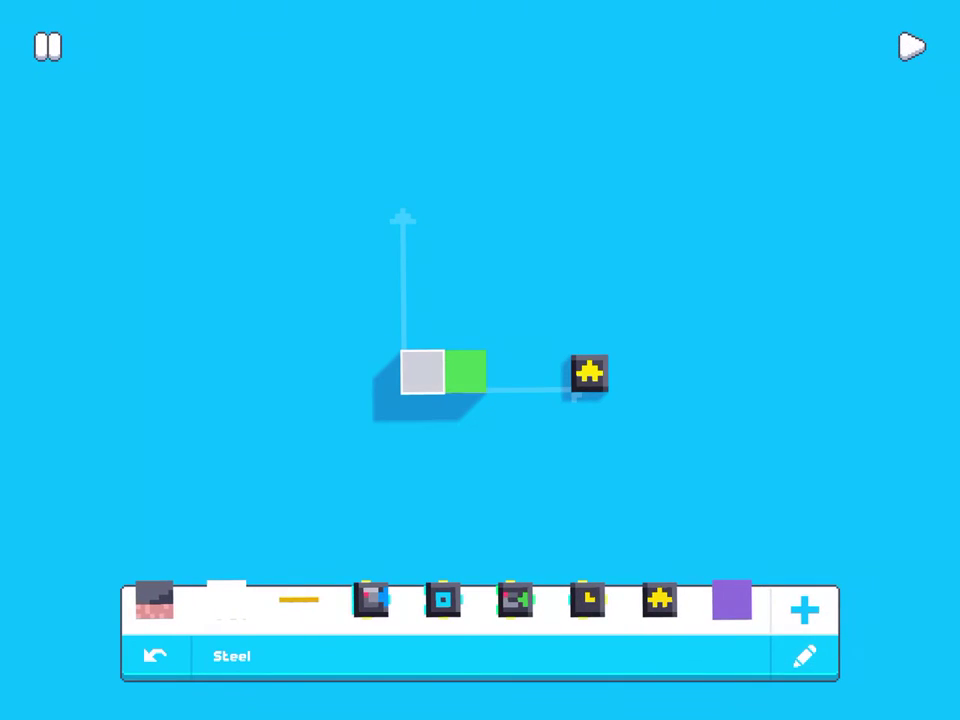
drag(731, 600, 465, 329)
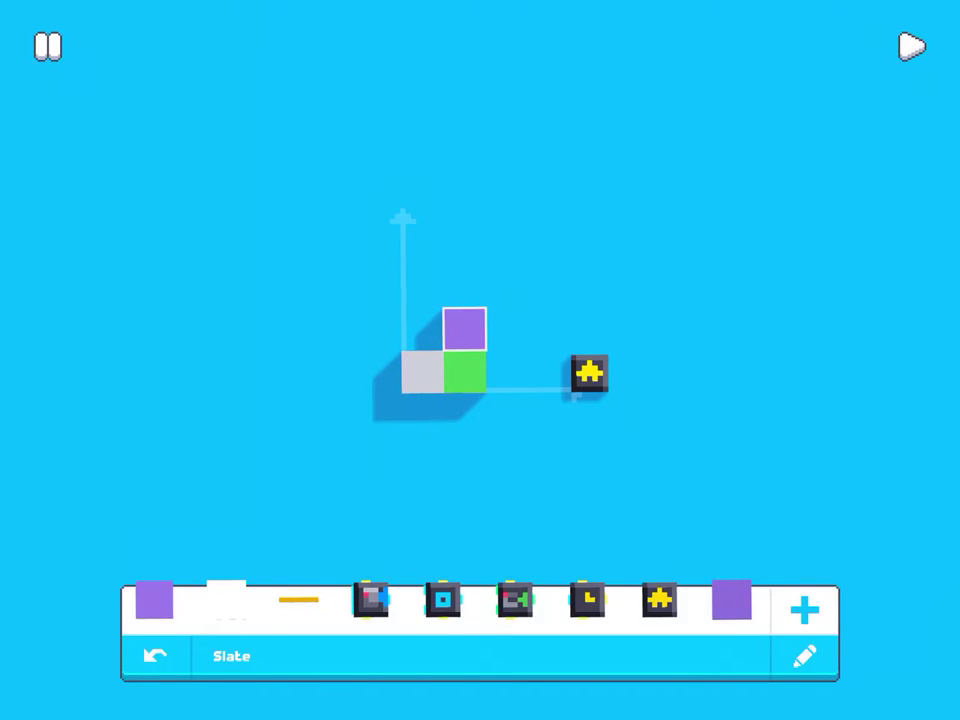
mouse_move(731, 600)
mouse_down()
mouse_move(422, 329)
mouse_move(386, 648)
mouse_up()
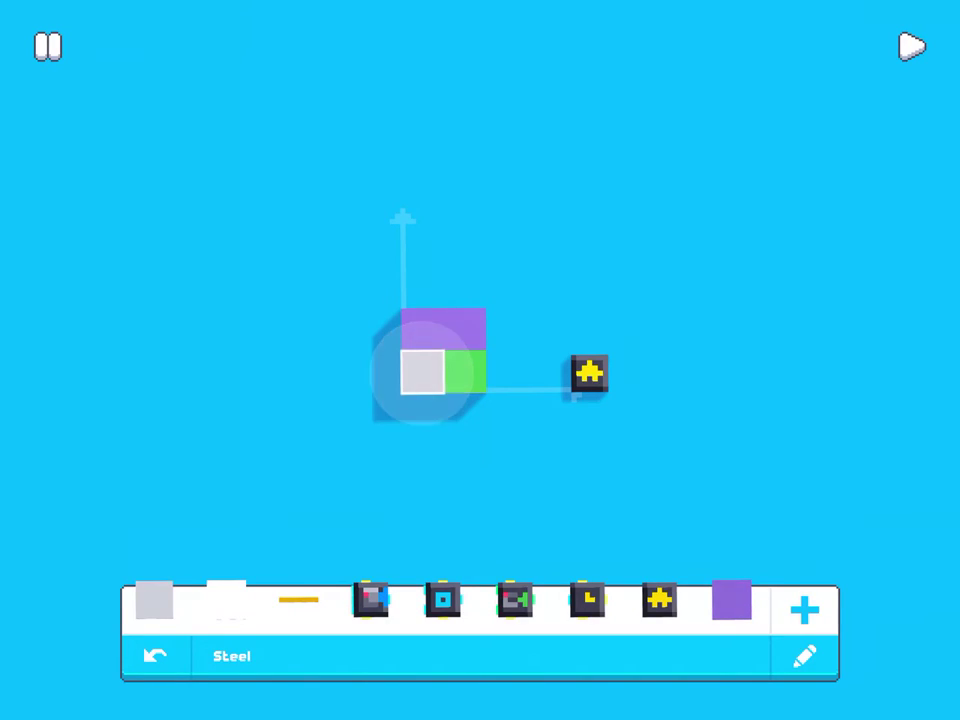
Delete the Grass block, complete the 2x2 Slate square, and select its top-left block.
drag(465, 371, 420, 636)
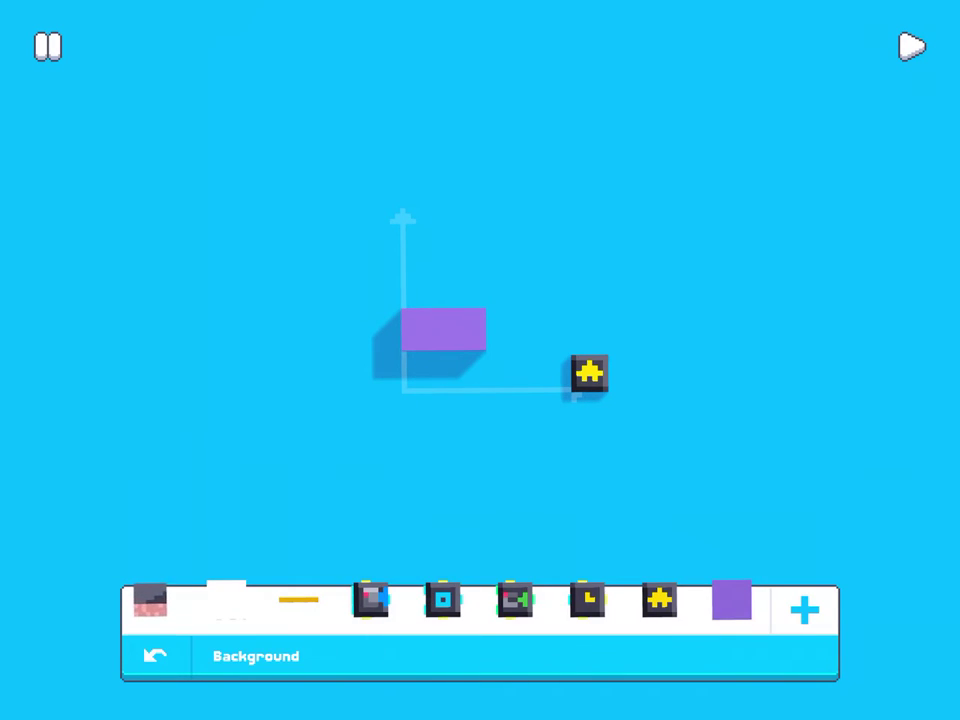
click(729, 596)
drag(729, 596, 422, 375)
mouse_move(729, 596)
mouse_down()
mouse_move(473, 393)
mouse_move(467, 373)
mouse_up()
scroll(620, 300, up, 5)
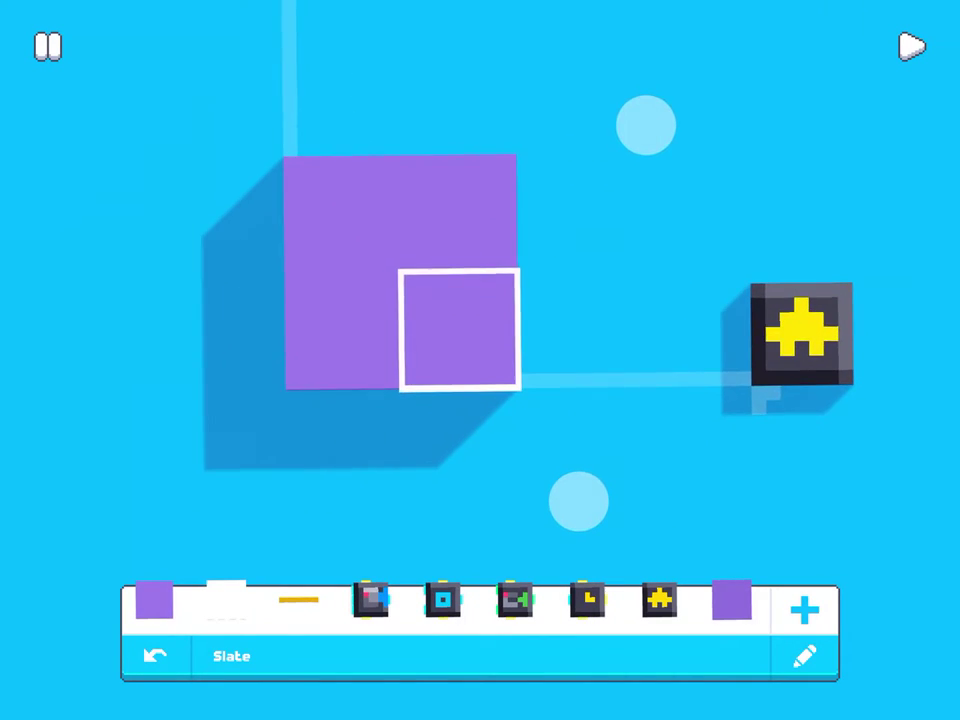
scroll(643, 290, up, 2)
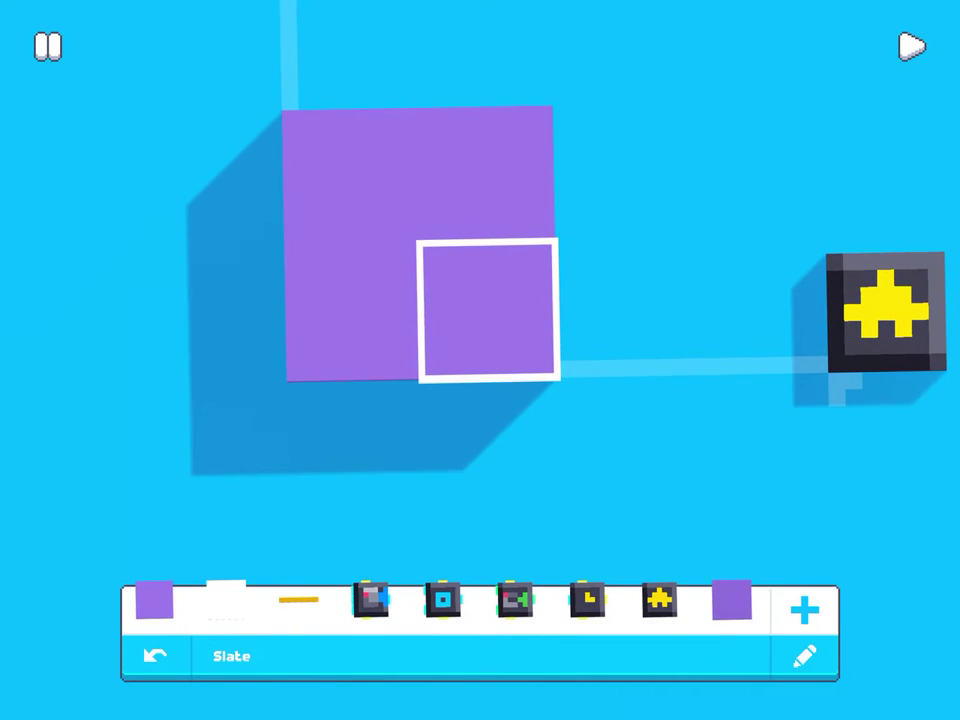
click(352, 172)
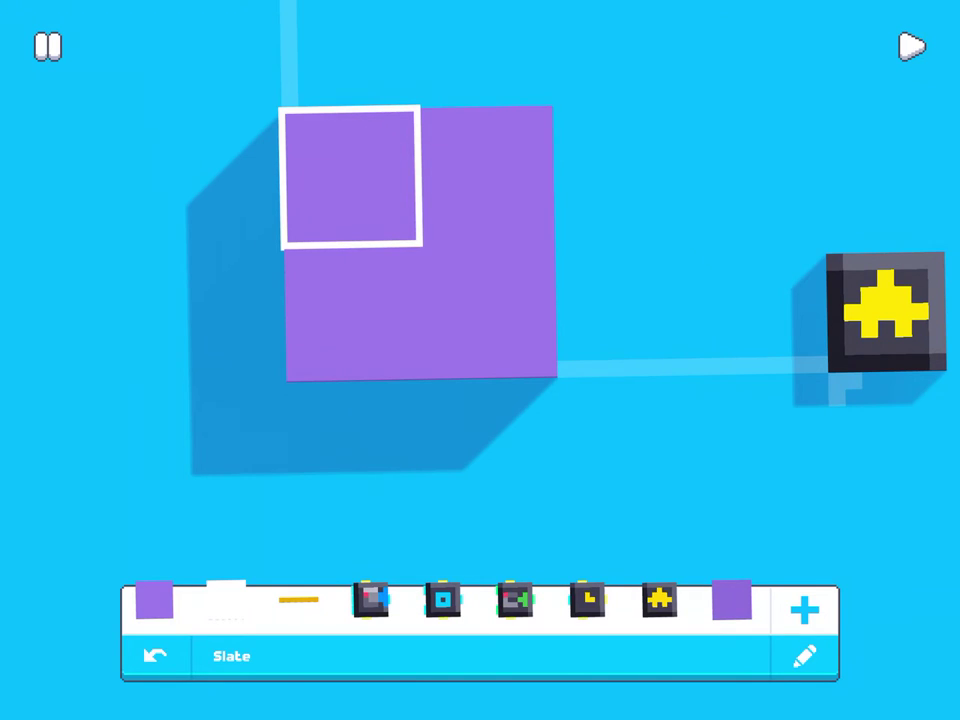
Make the top-left Slate a custom block painted with a white eye and black pupil.
click(805, 656)
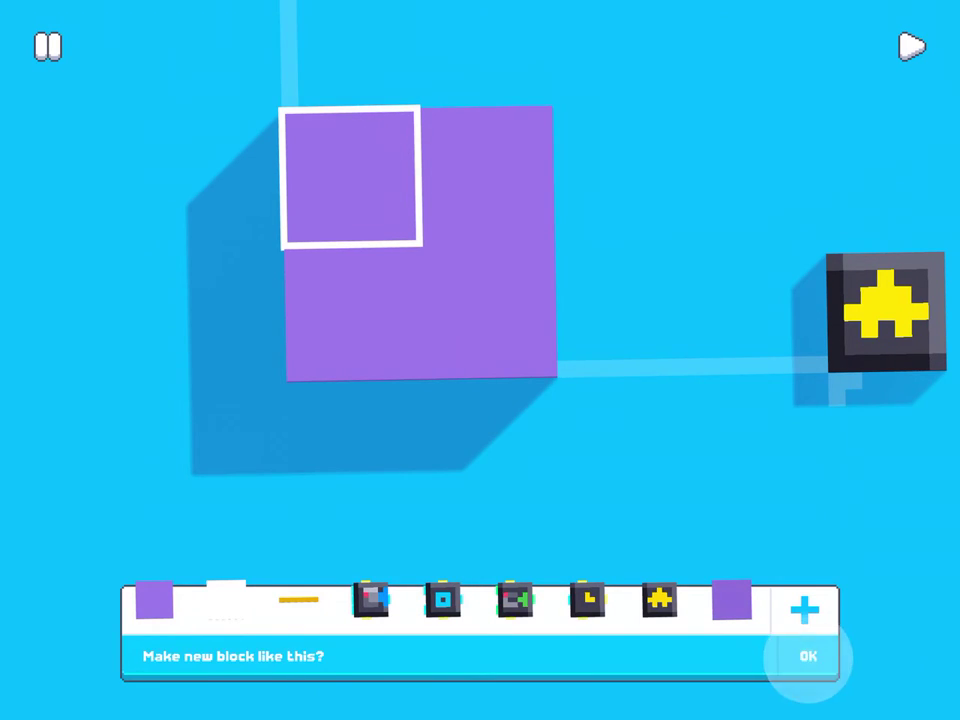
click(804, 655)
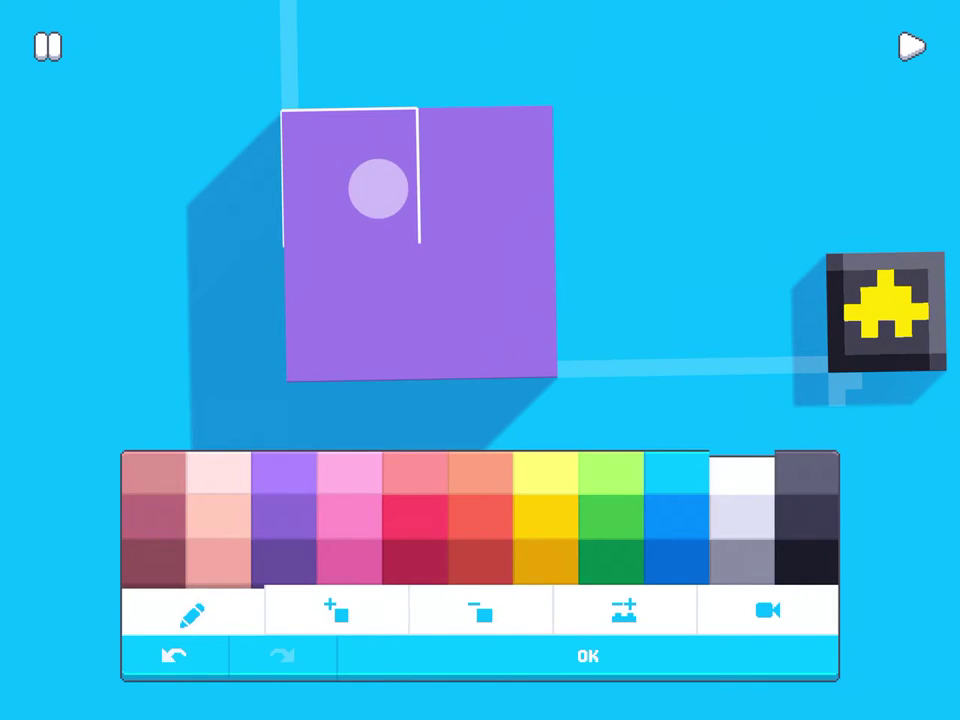
drag(377, 189, 403, 201)
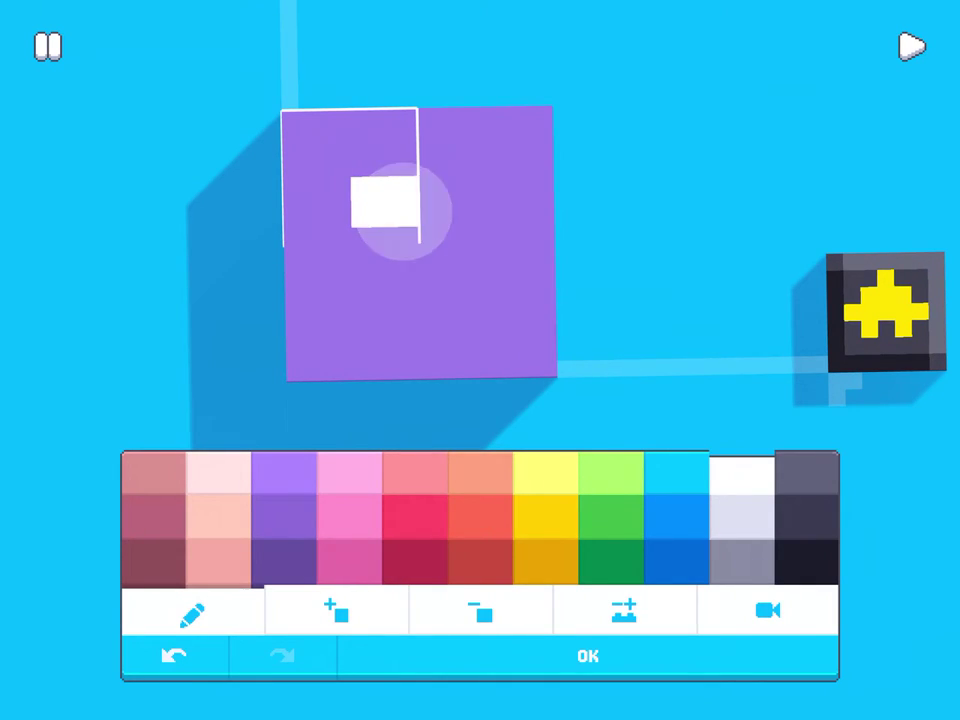
click(816, 553)
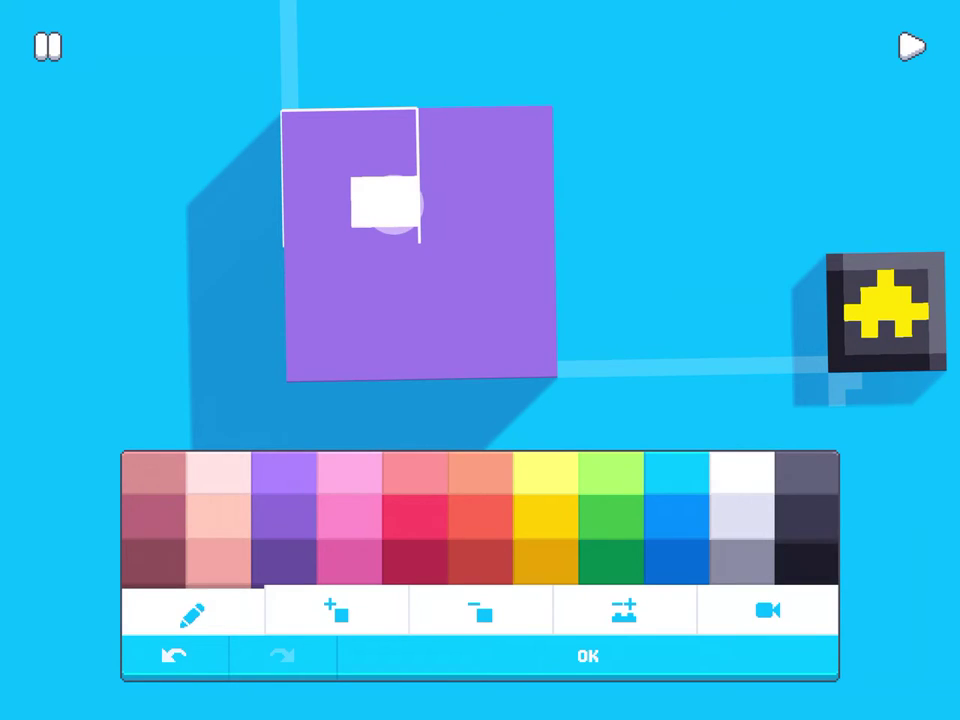
drag(400, 206, 402, 233)
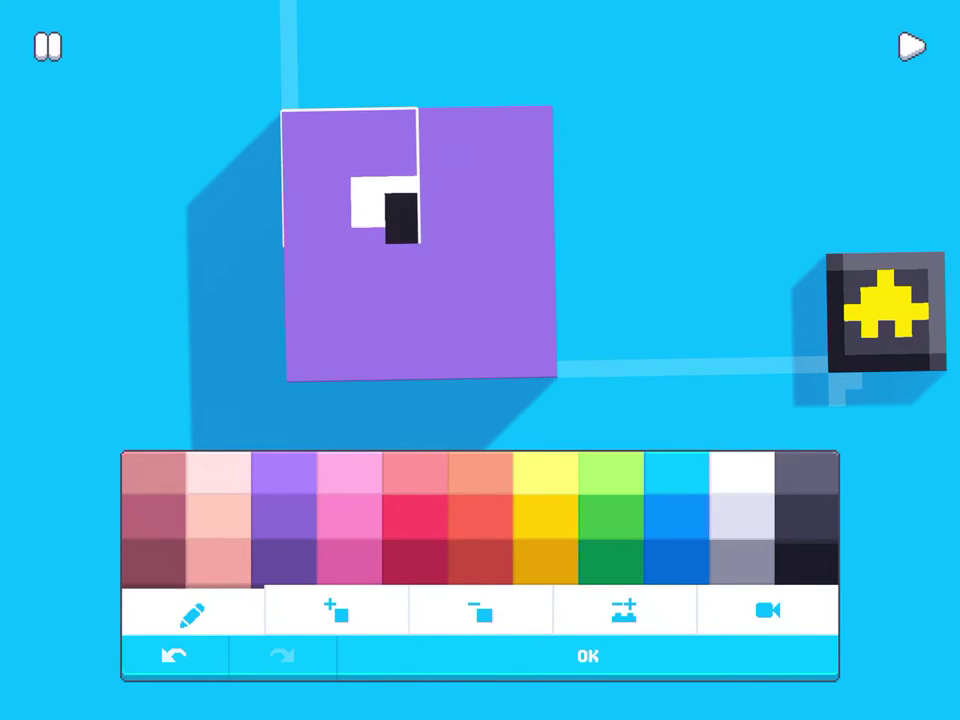
click(298, 519)
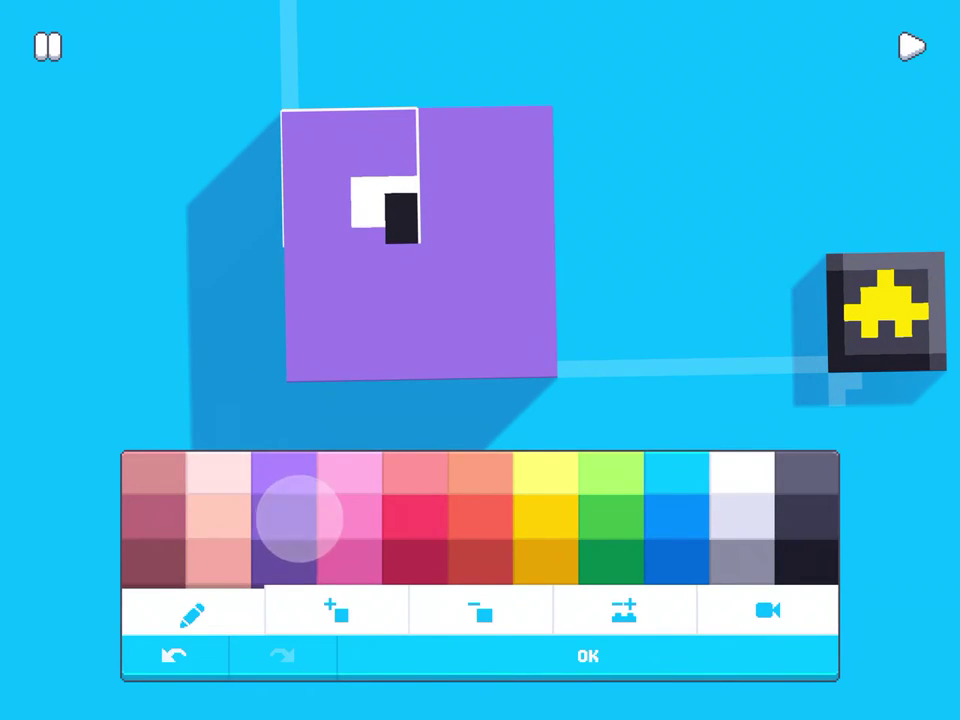
drag(387, 240, 414, 240)
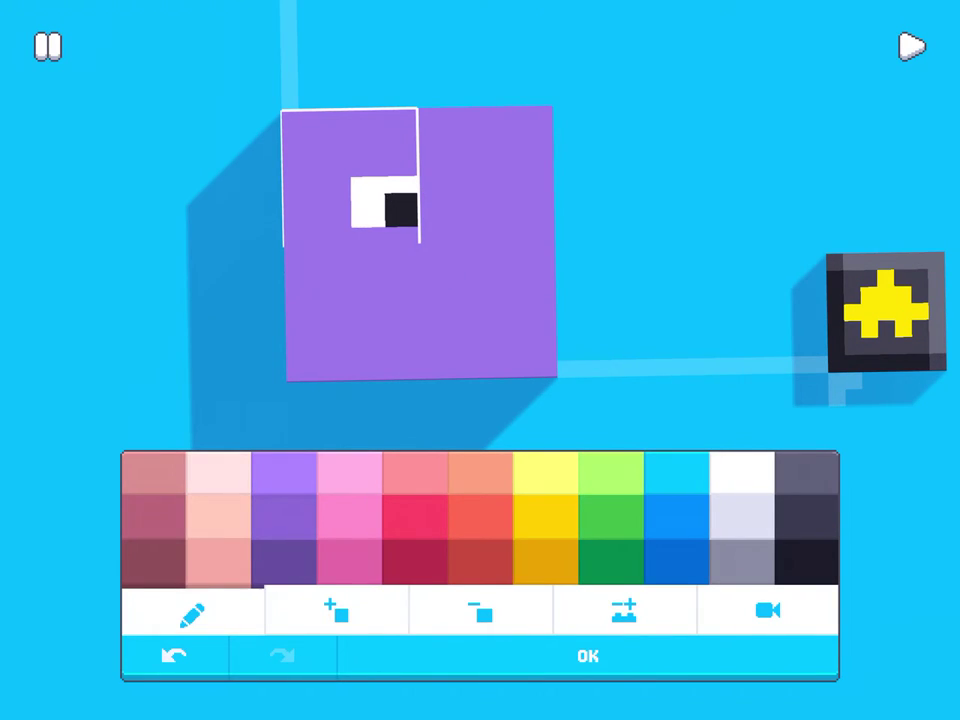
click(587, 656)
Paint a white eye with a black pupil on the top-right custom block.
click(484, 175)
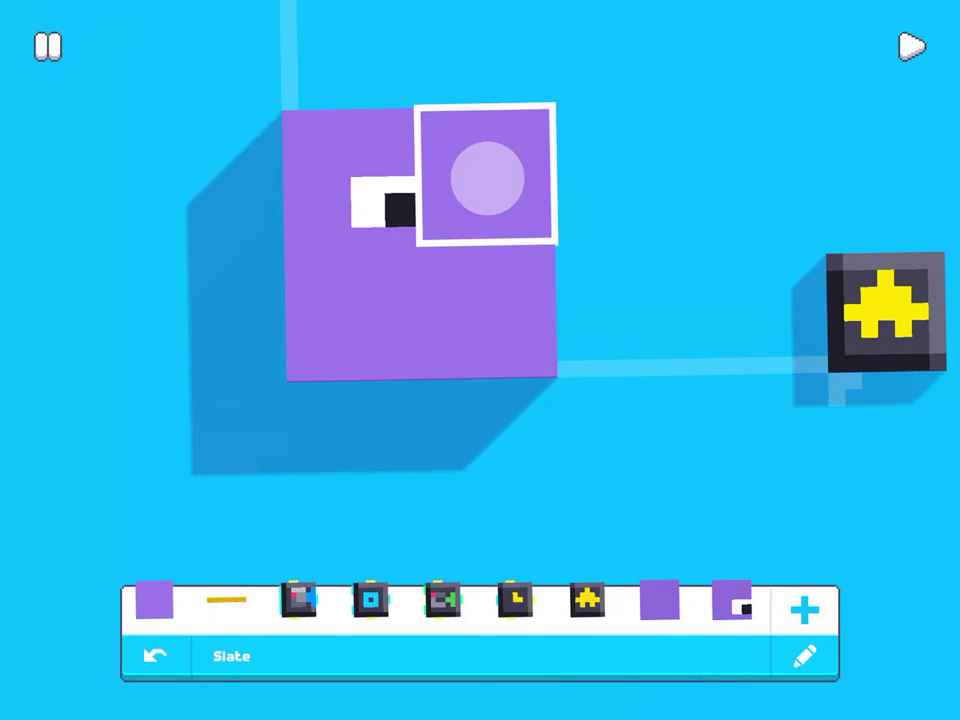
click(805, 656)
click(805, 656)
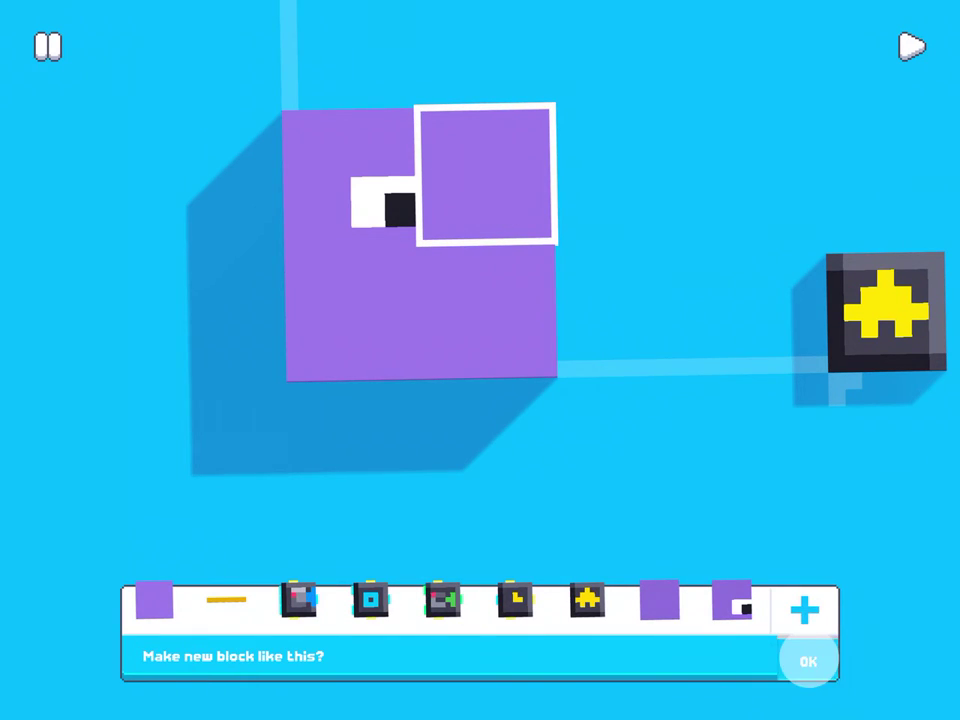
click(744, 470)
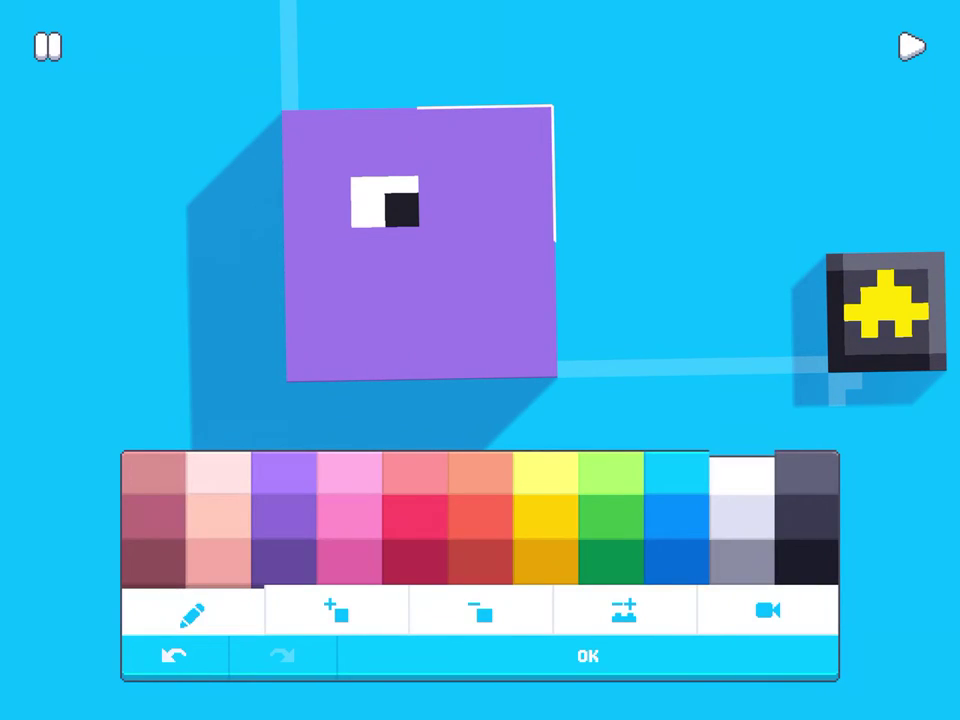
click(488, 205)
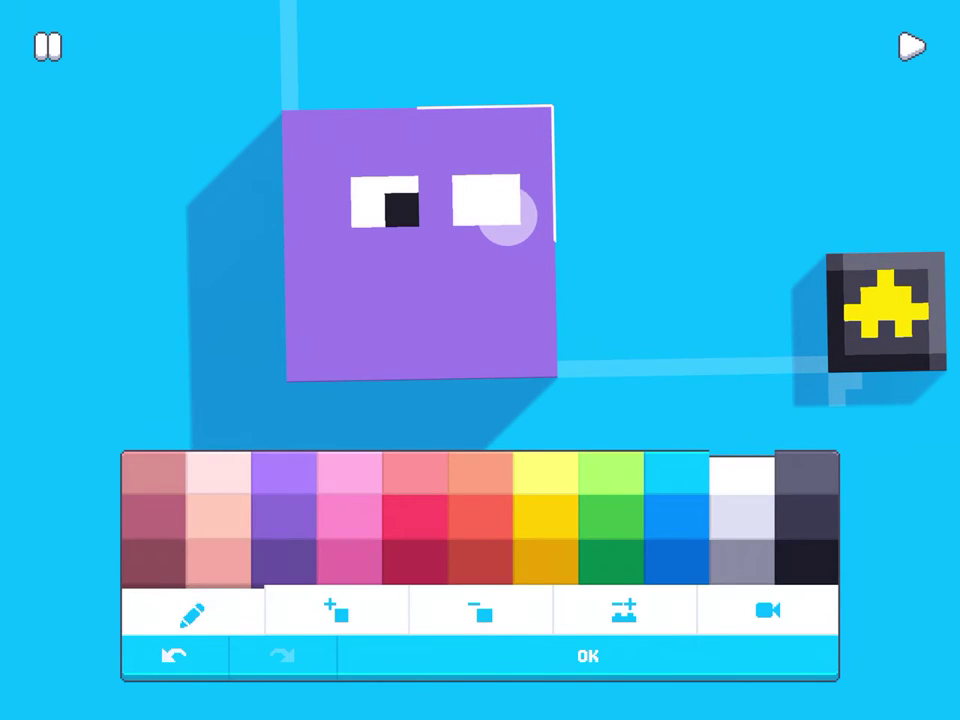
click(805, 558)
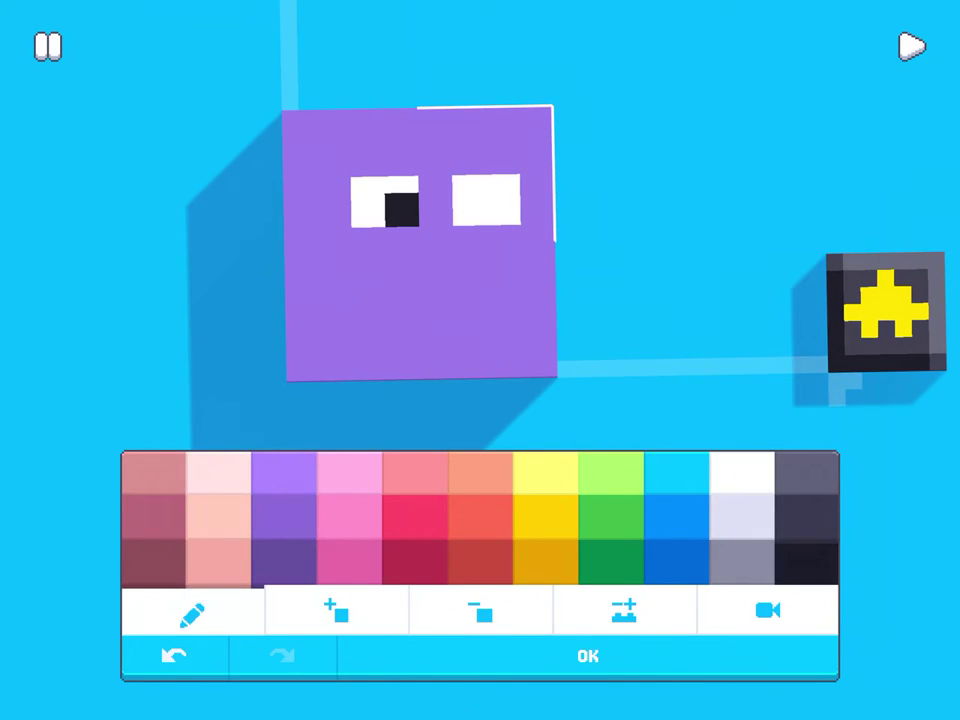
click(505, 215)
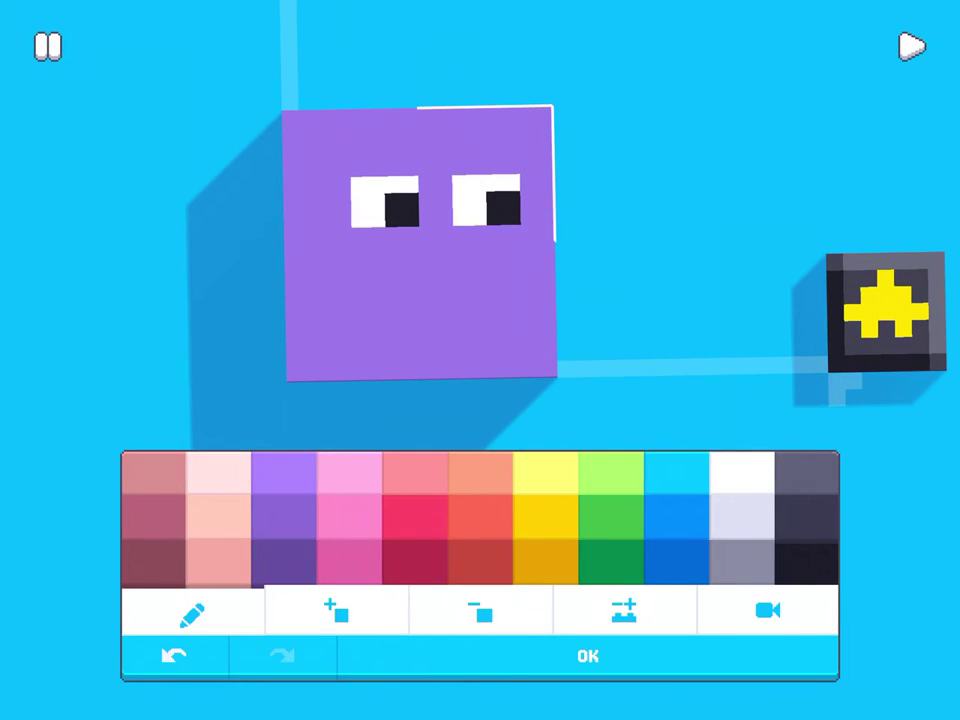
Draw a dark-purple brow over the right eye and a line down between the eyes.
click(296, 546)
drag(489, 161, 512, 171)
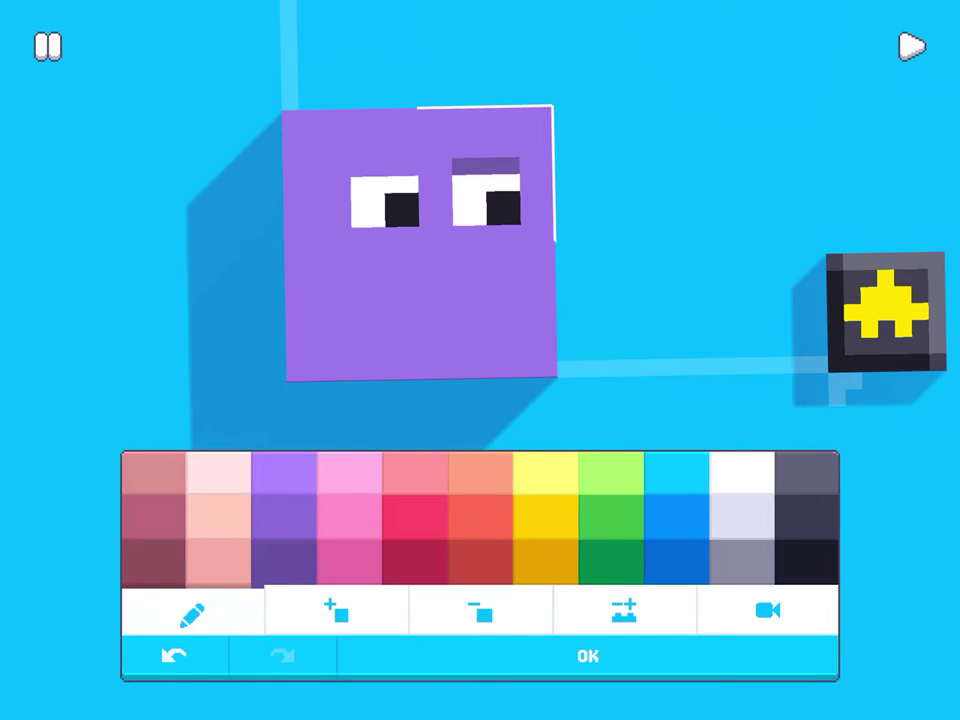
click(445, 180)
drag(445, 180, 445, 242)
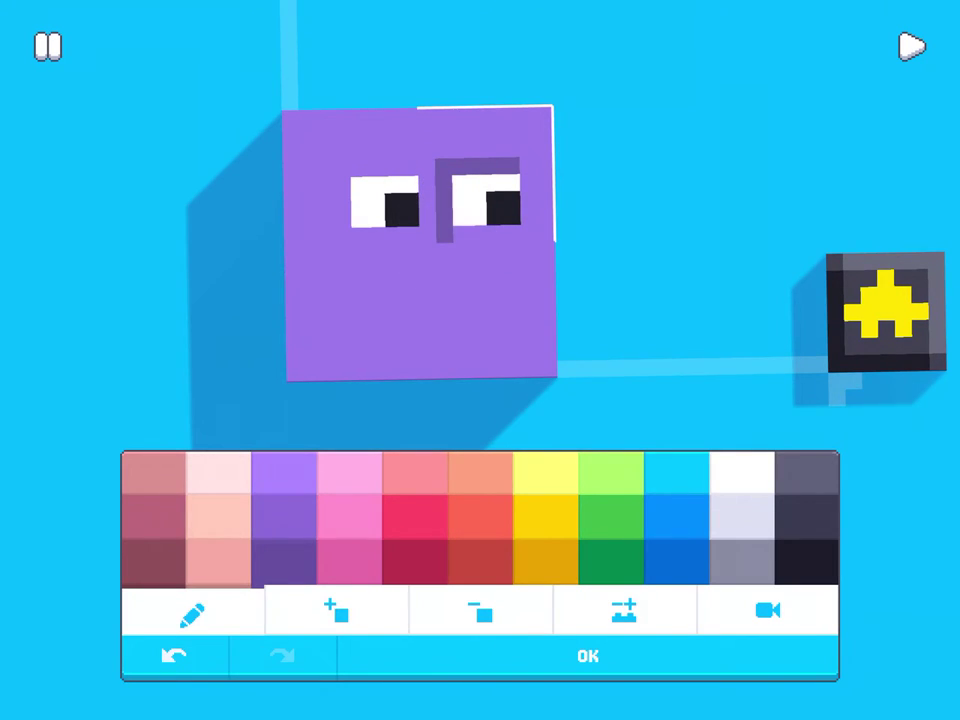
click(553, 650)
Add a dark-purple eyebrow above the left eye on the top-left block.
click(347, 172)
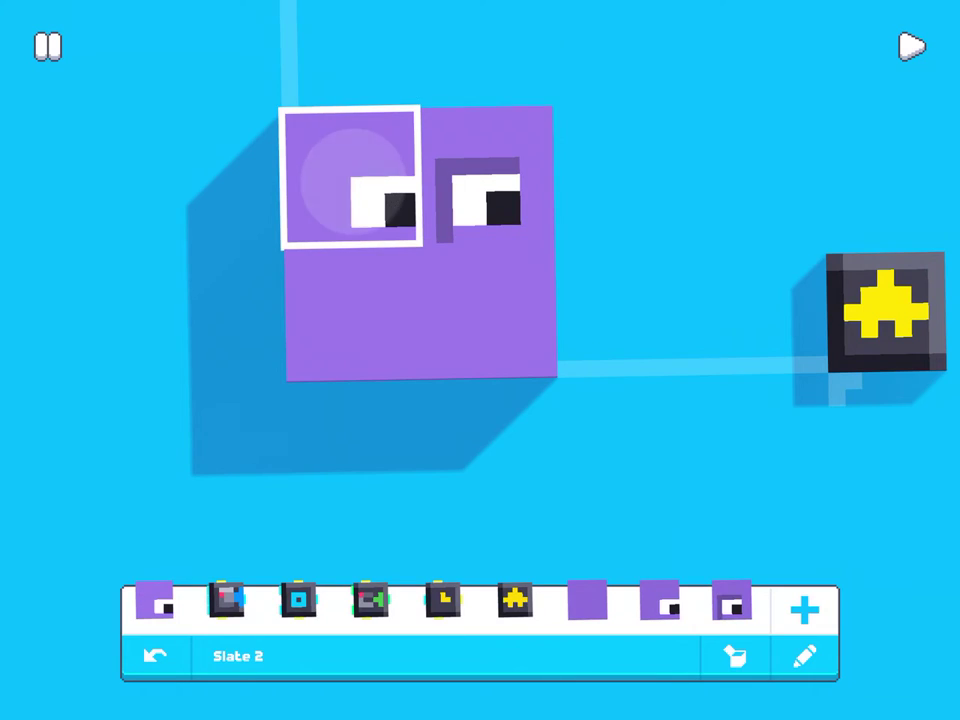
click(805, 655)
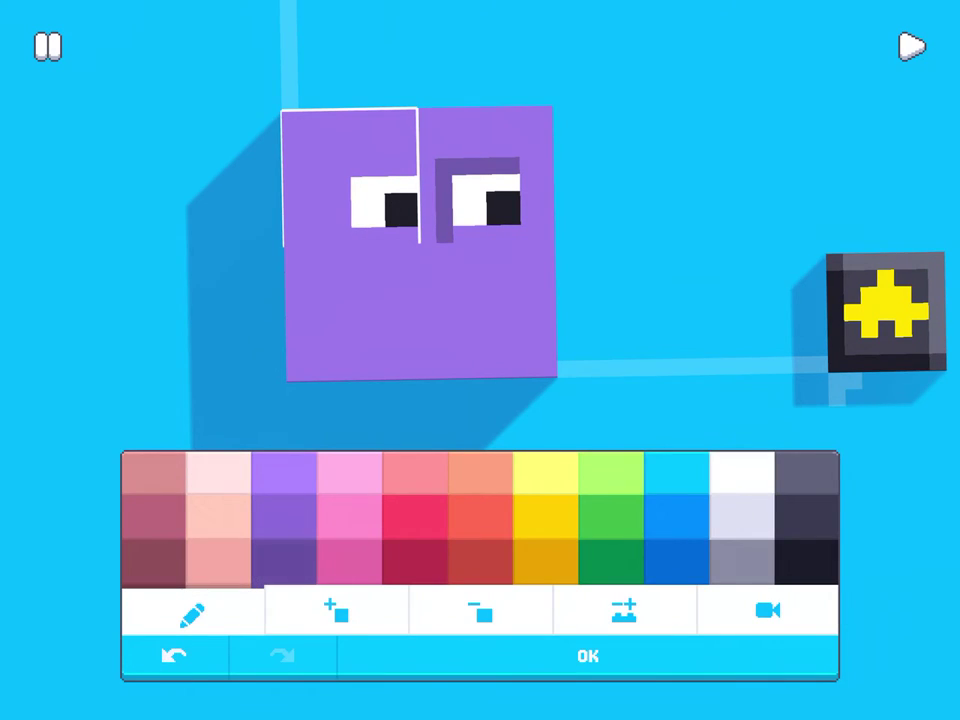
drag(340, 168, 396, 166)
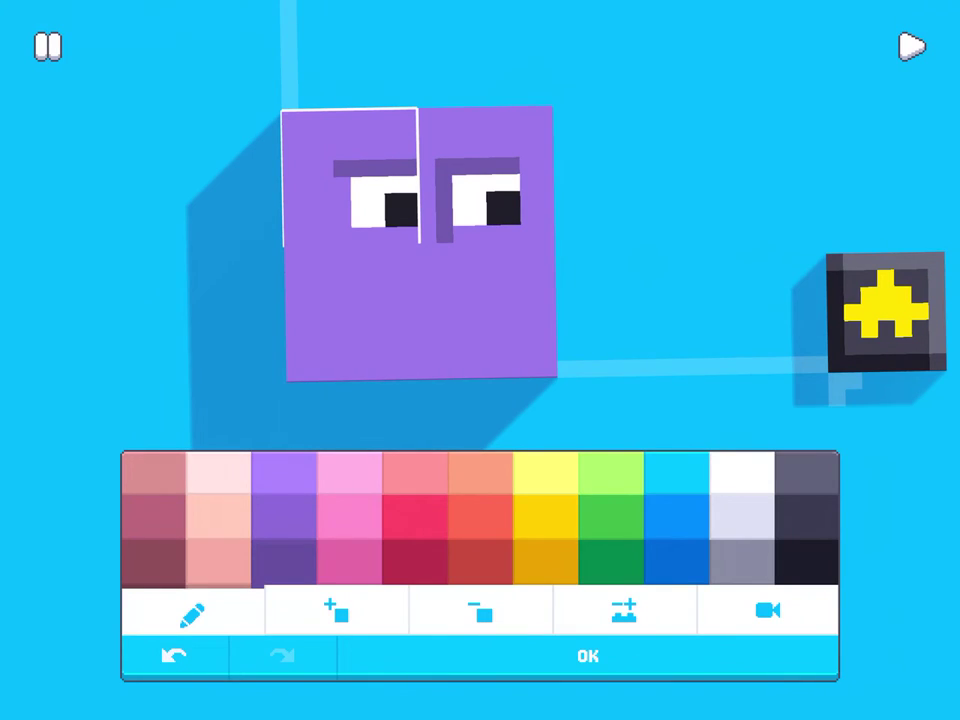
click(514, 660)
click(379, 326)
Paint a pink-red mouth line across the lower-left and lower-right blocks.
click(805, 655)
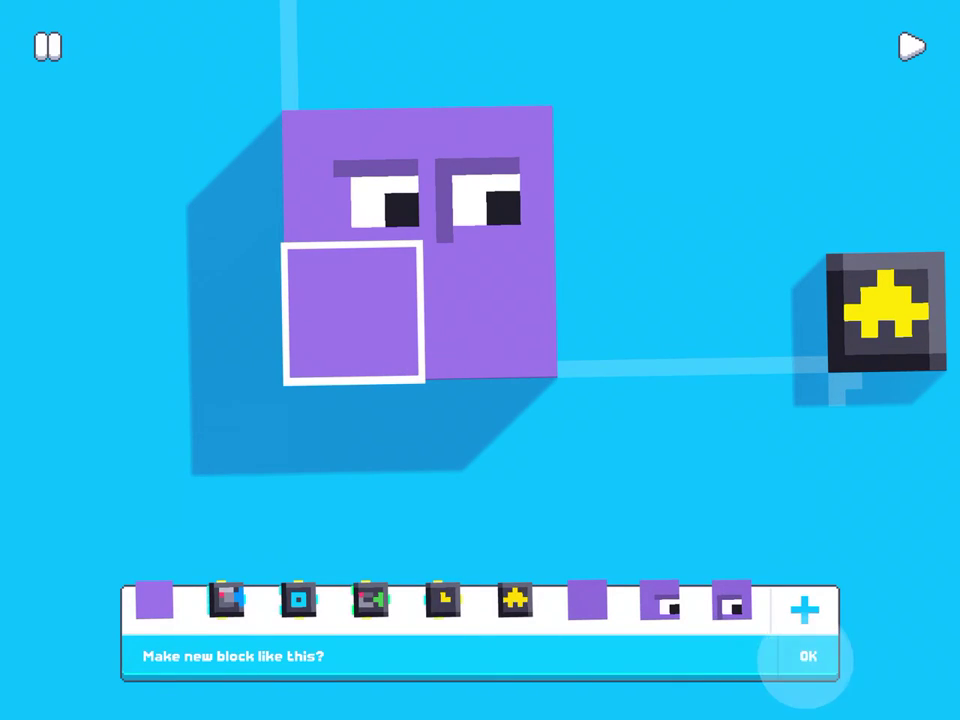
click(805, 657)
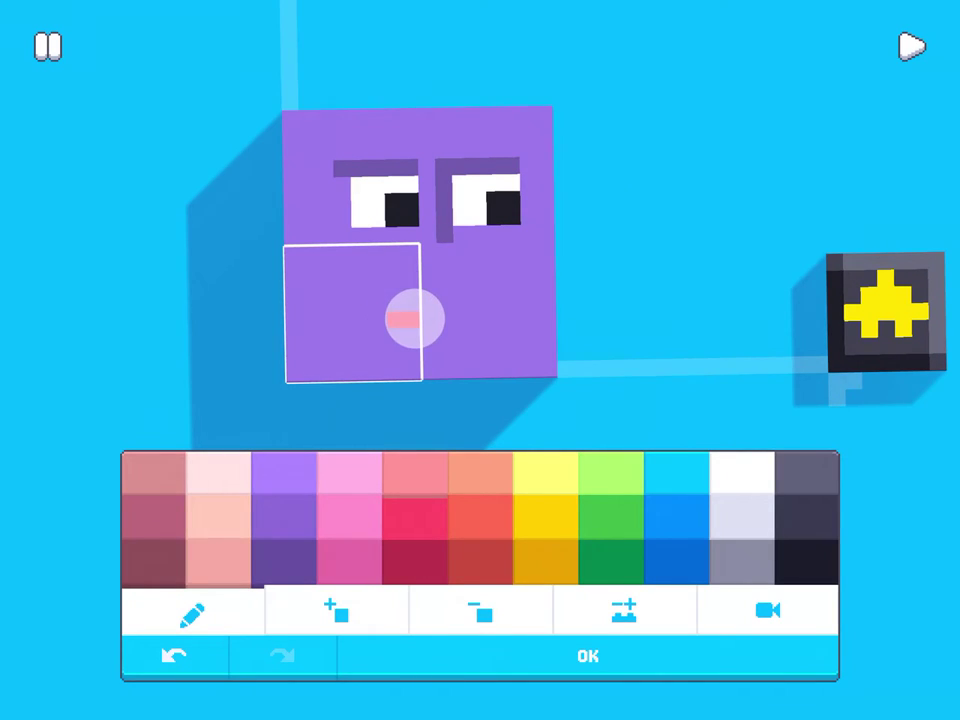
click(415, 318)
click(580, 655)
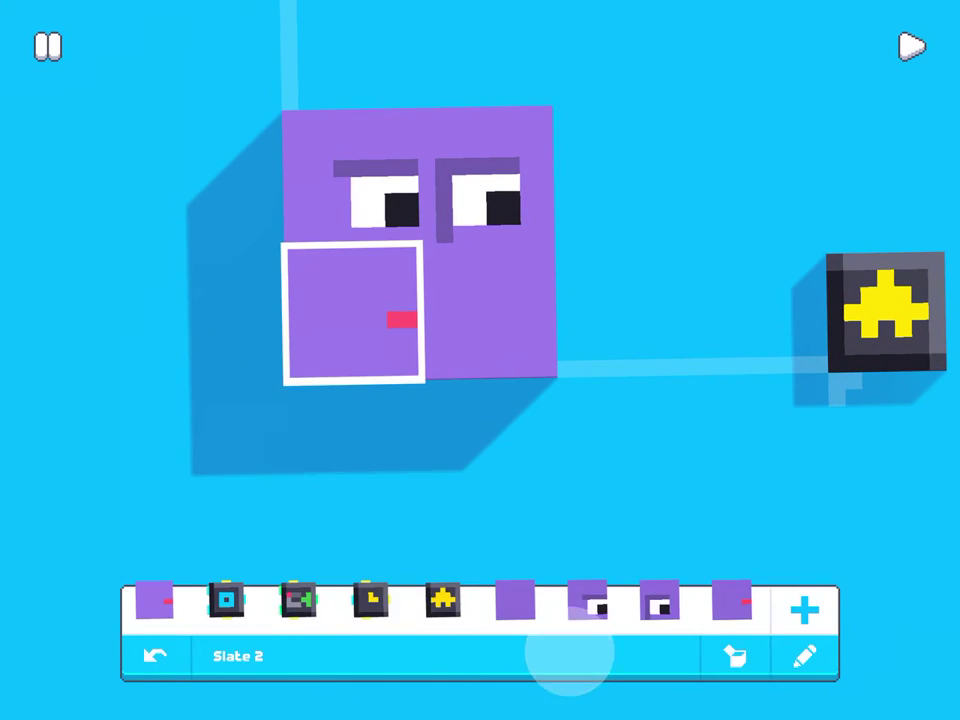
click(487, 308)
click(805, 655)
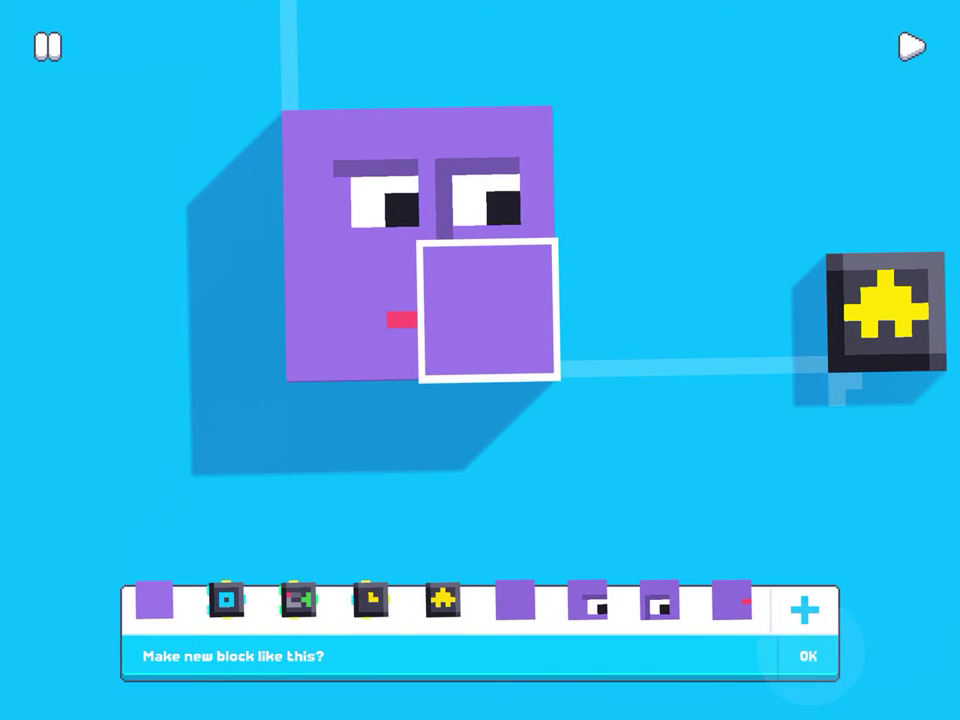
click(806, 656)
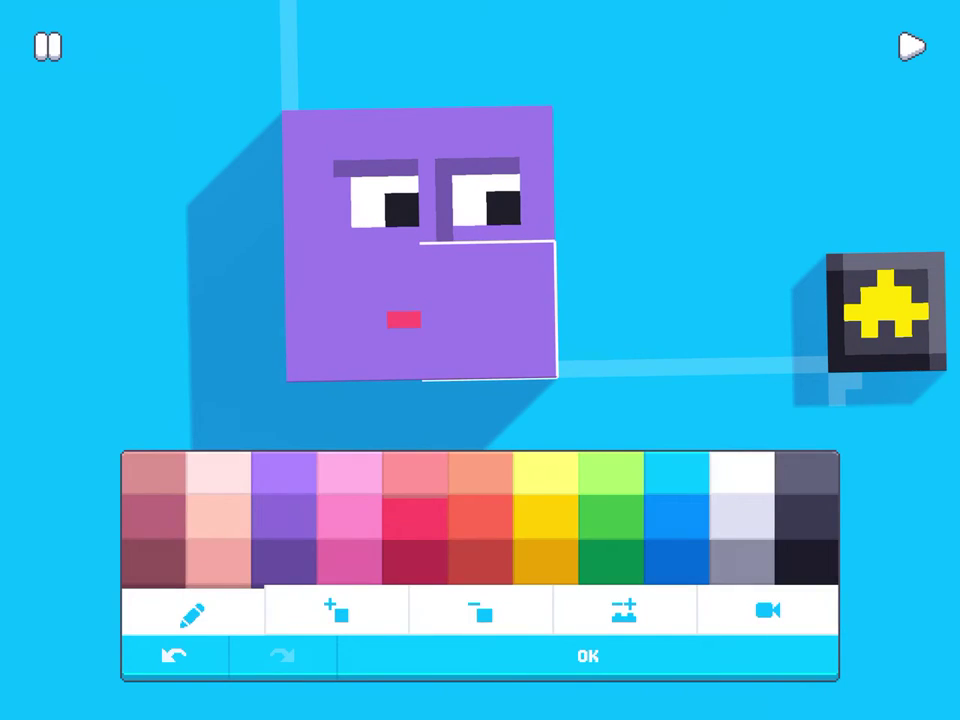
drag(418, 319, 470, 318)
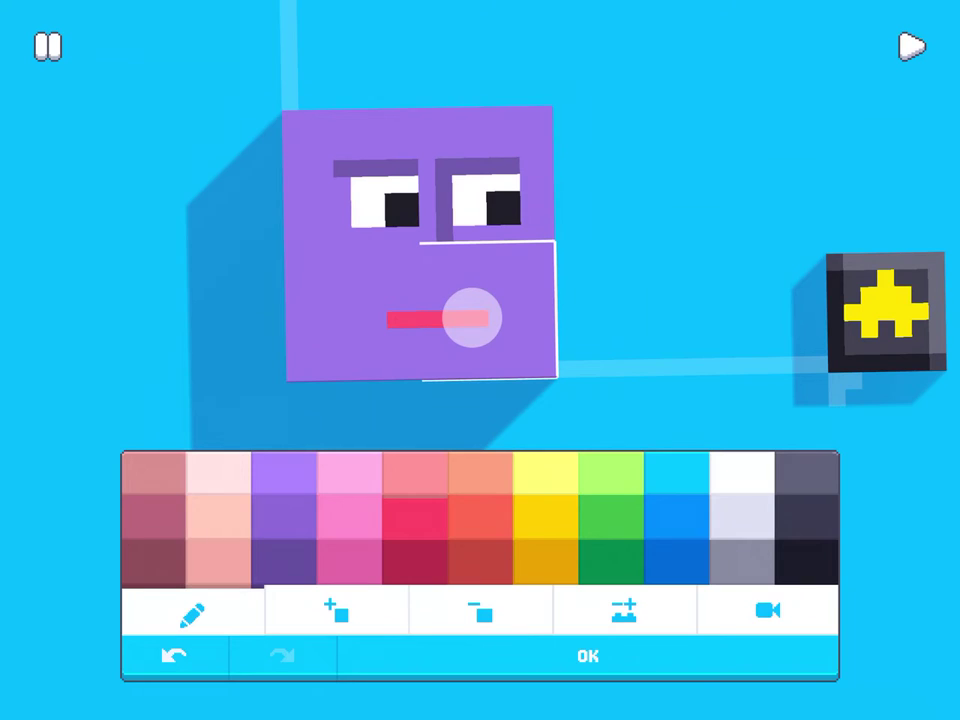
Draw an L-shaped dark-purple nose down from the brows, its foot extending left.
click(296, 550)
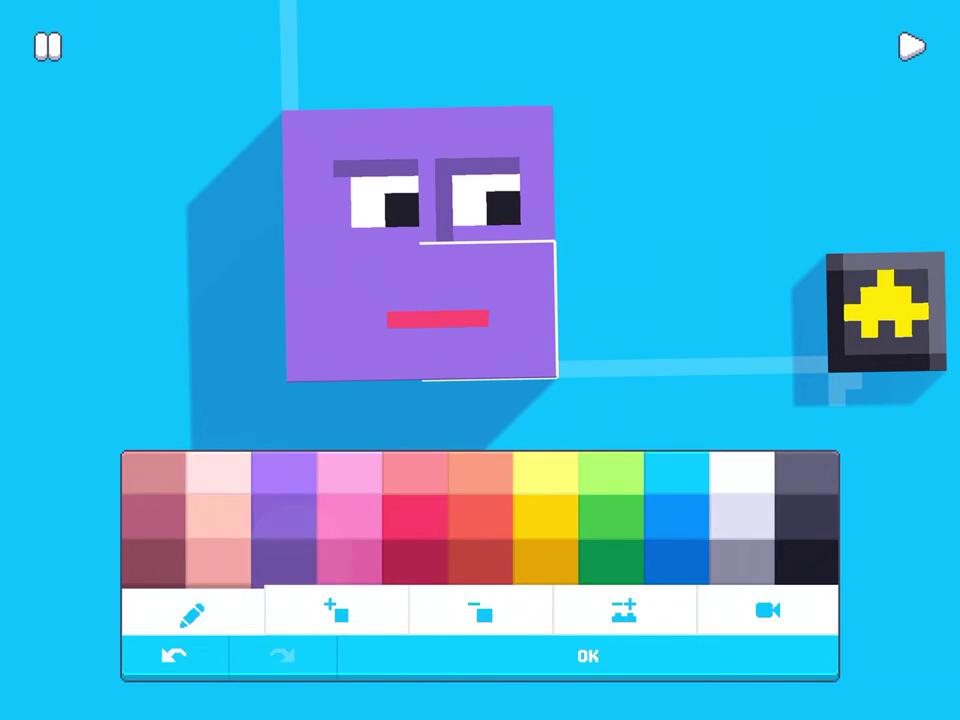
drag(446, 185, 446, 288)
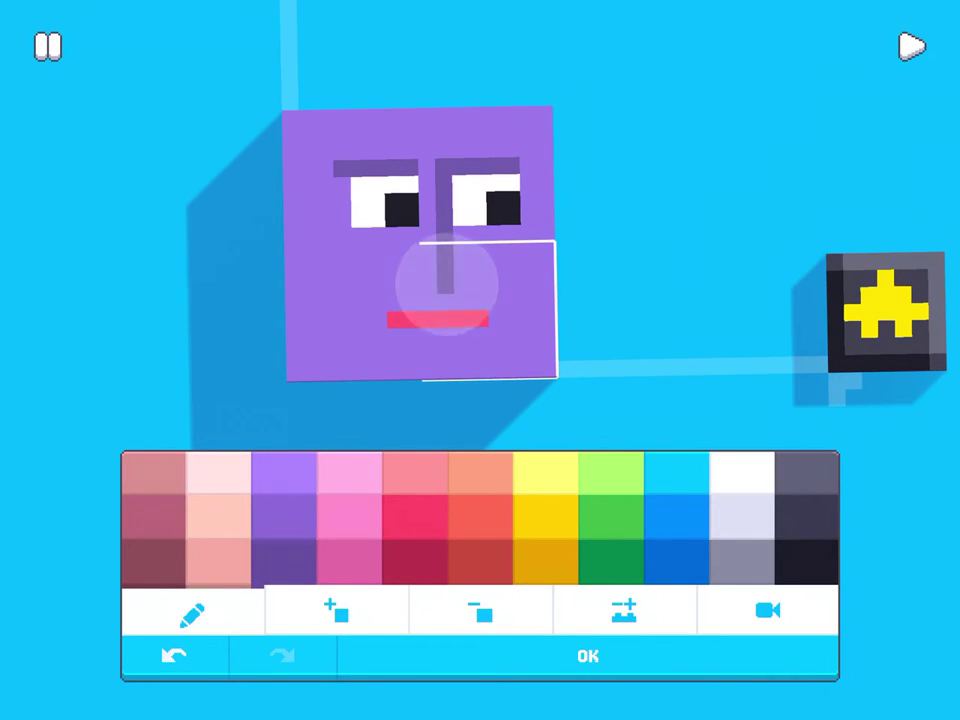
click(429, 288)
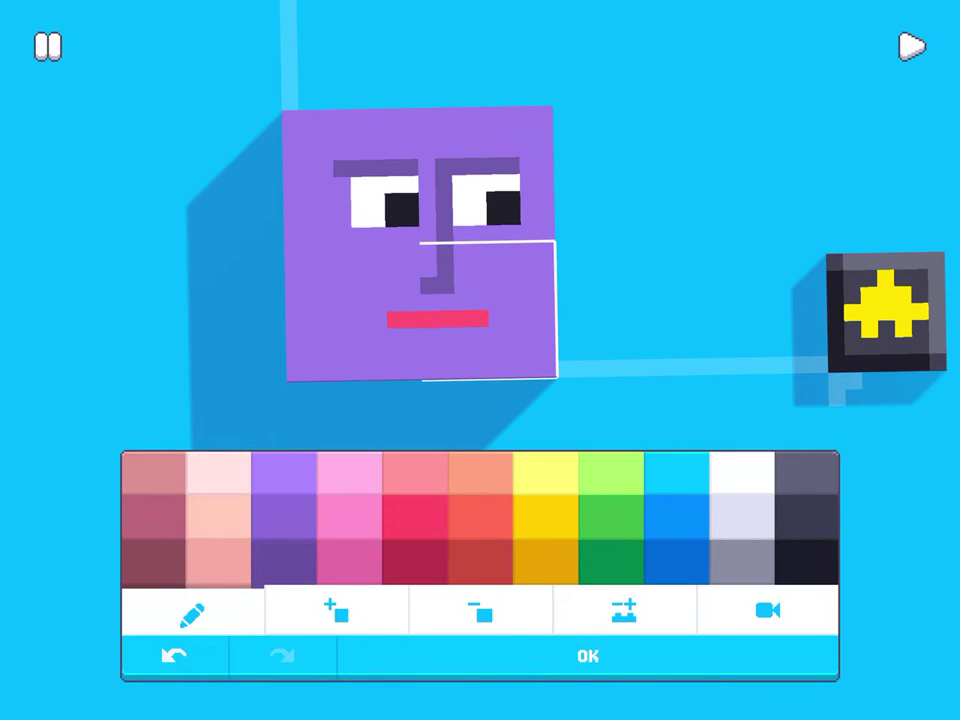
click(531, 648)
click(345, 300)
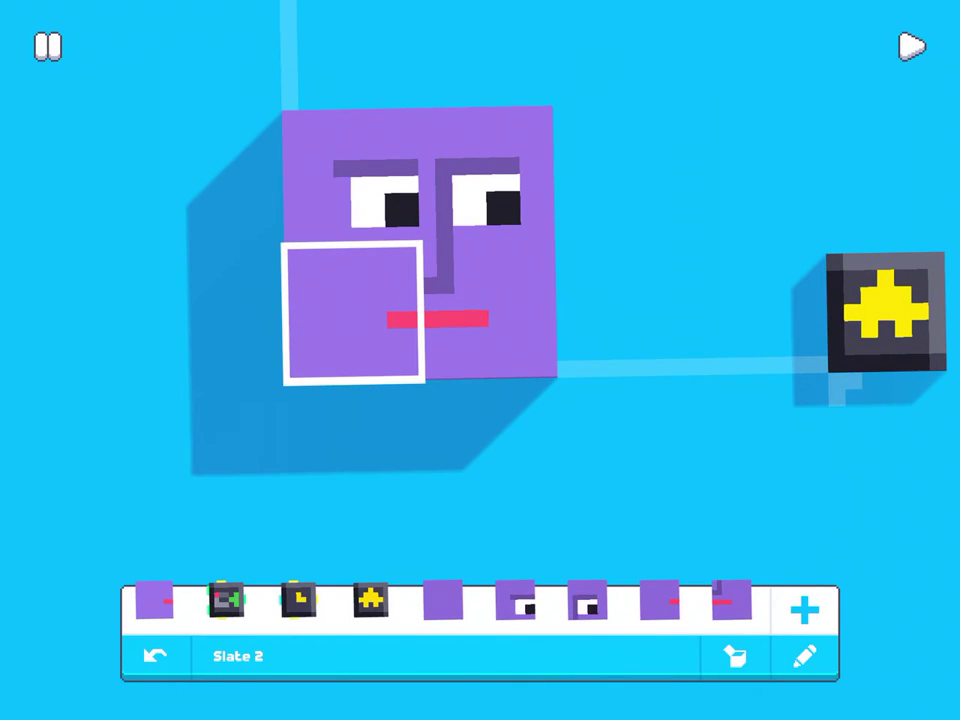
click(805, 655)
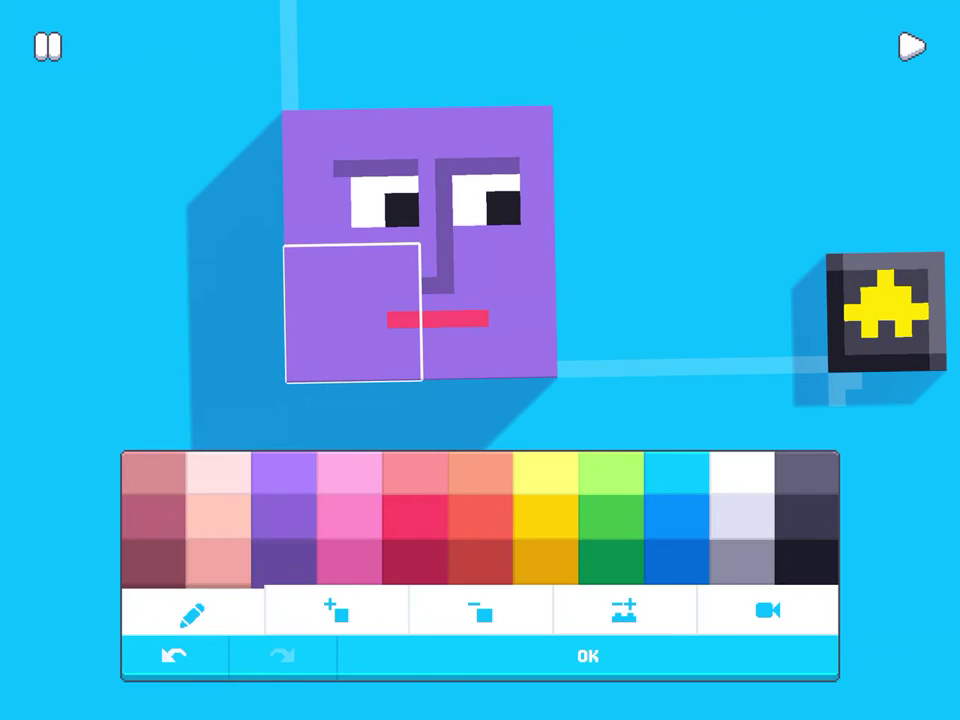
click(410, 287)
Paint dark-red hair with notches along the top of the top-left block.
click(525, 655)
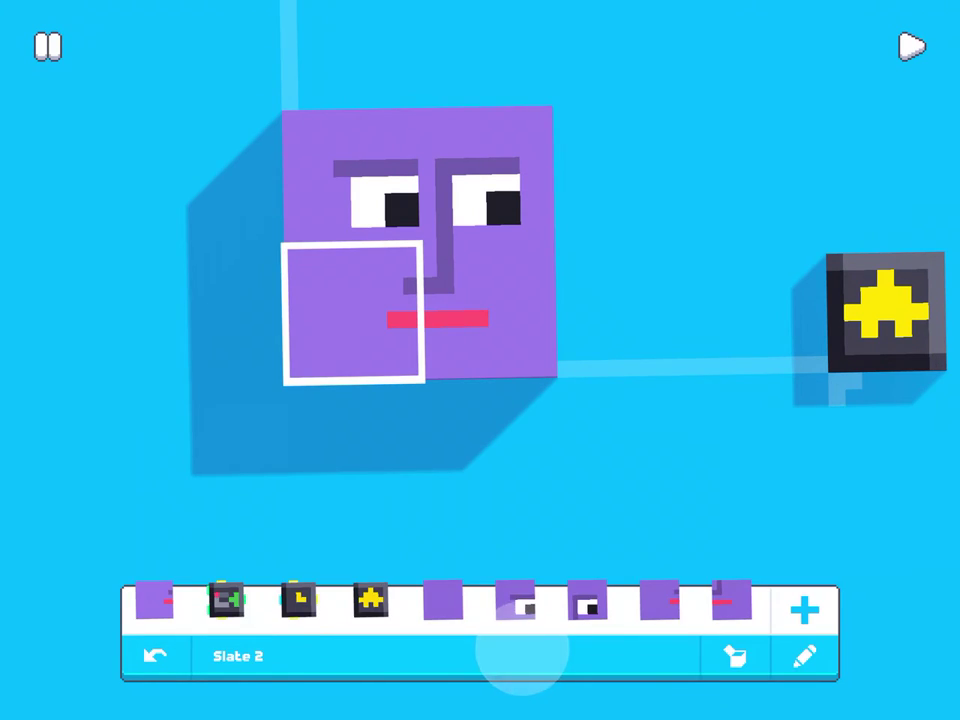
click(329, 166)
click(805, 655)
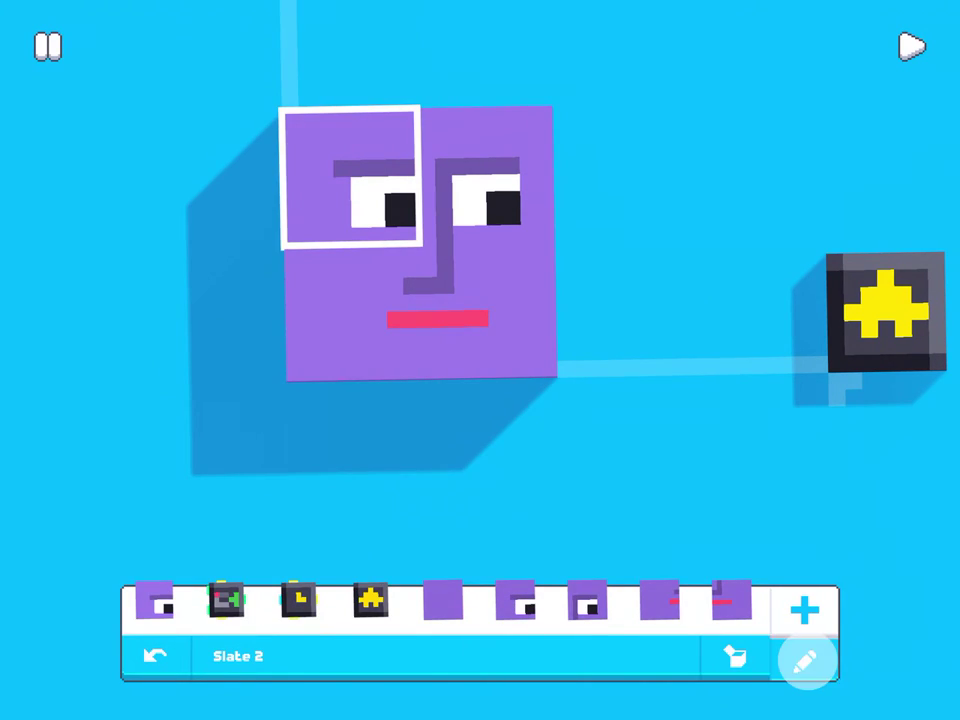
click(486, 551)
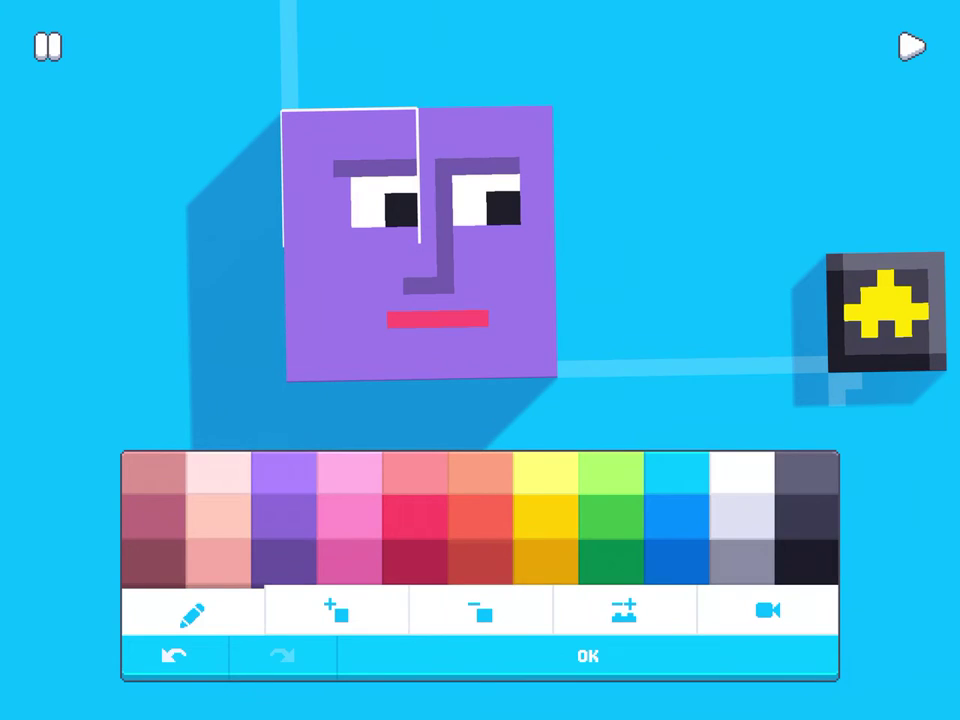
mouse_move(409, 120)
mouse_down()
mouse_move(288, 112)
mouse_move(283, 252)
mouse_up()
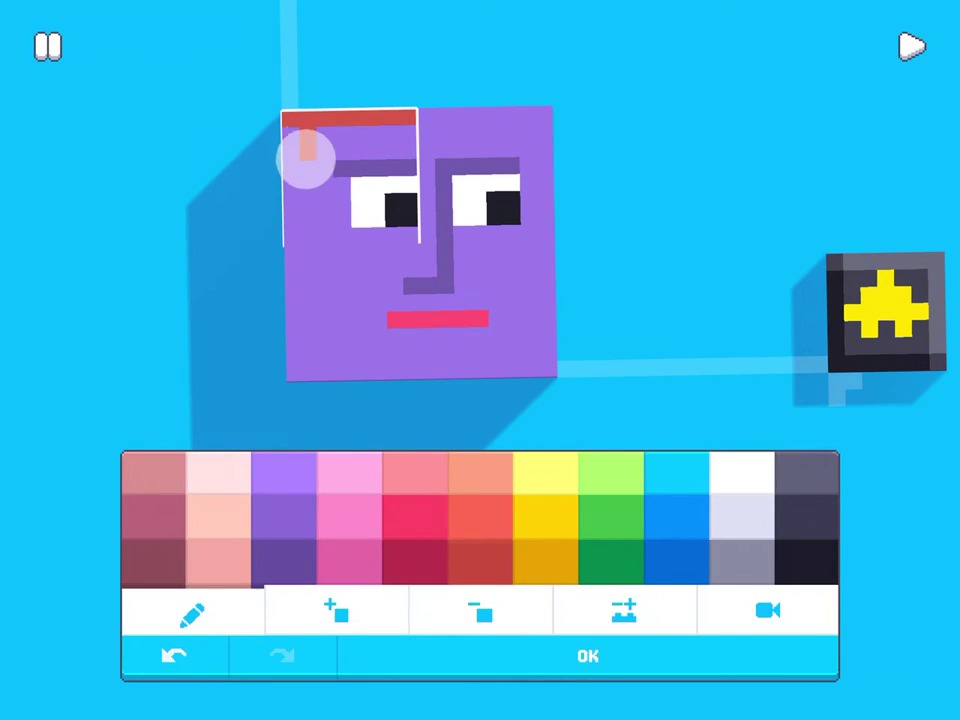
click(342, 130)
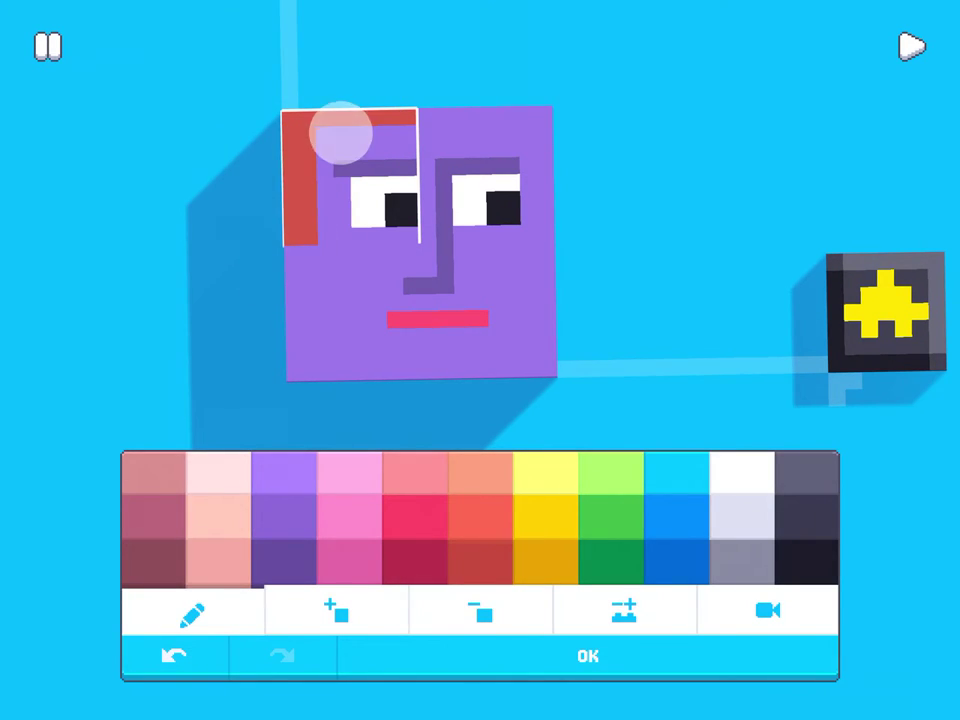
click(389, 130)
click(636, 650)
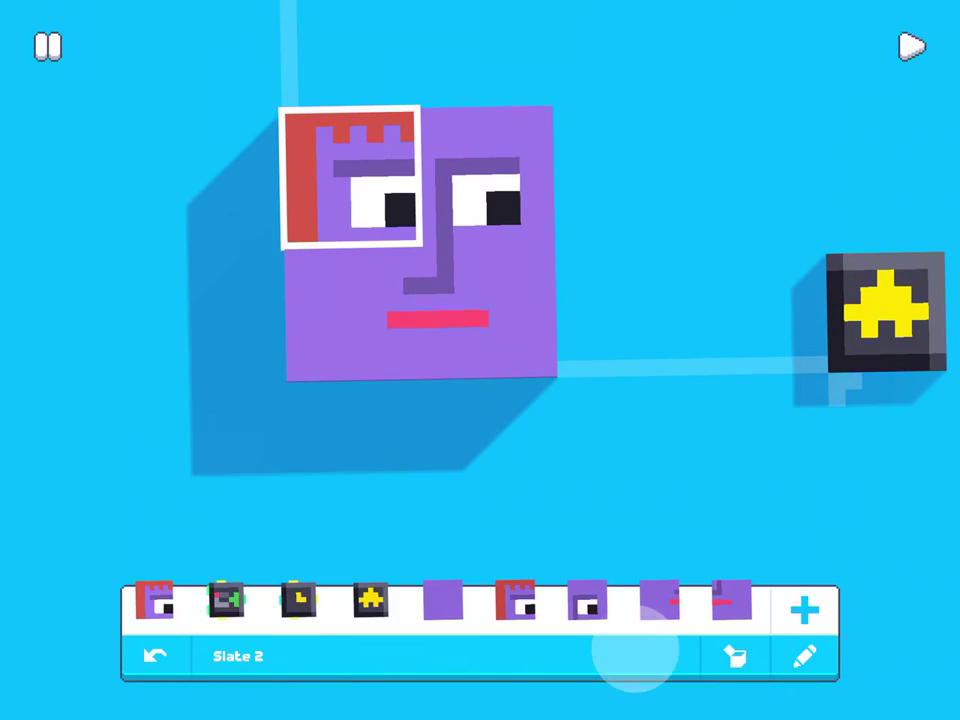
Paint dark-red hair across the top and right side of the top-right block.
click(516, 135)
click(807, 654)
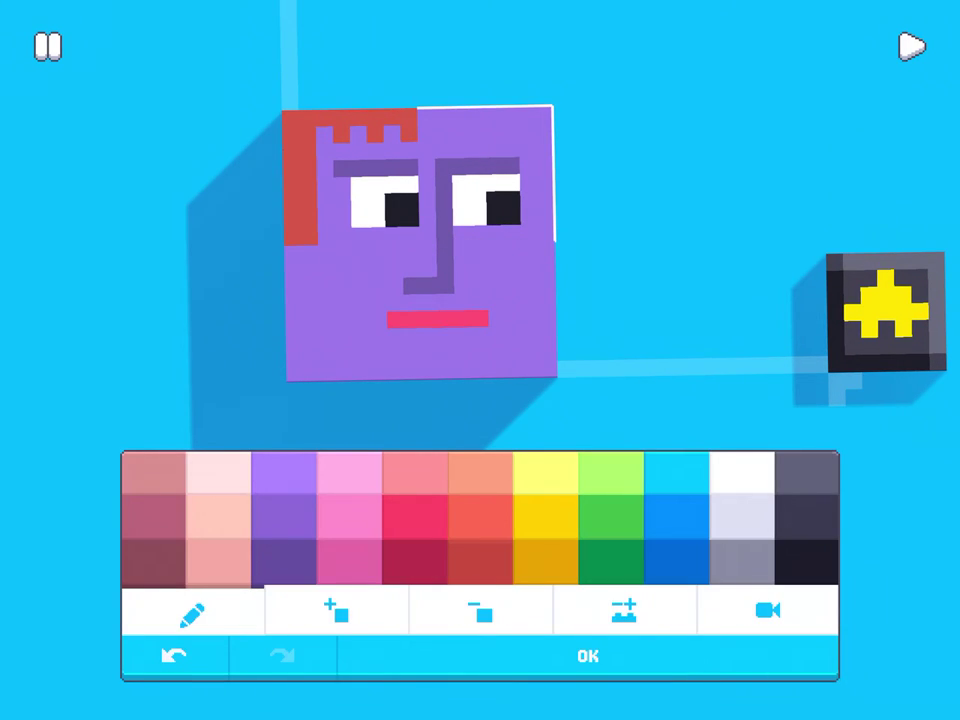
click(489, 553)
mouse_move(425, 117)
mouse_down()
mouse_move(546, 118)
mouse_move(538, 114)
mouse_move(552, 240)
mouse_up()
drag(439, 126, 520, 128)
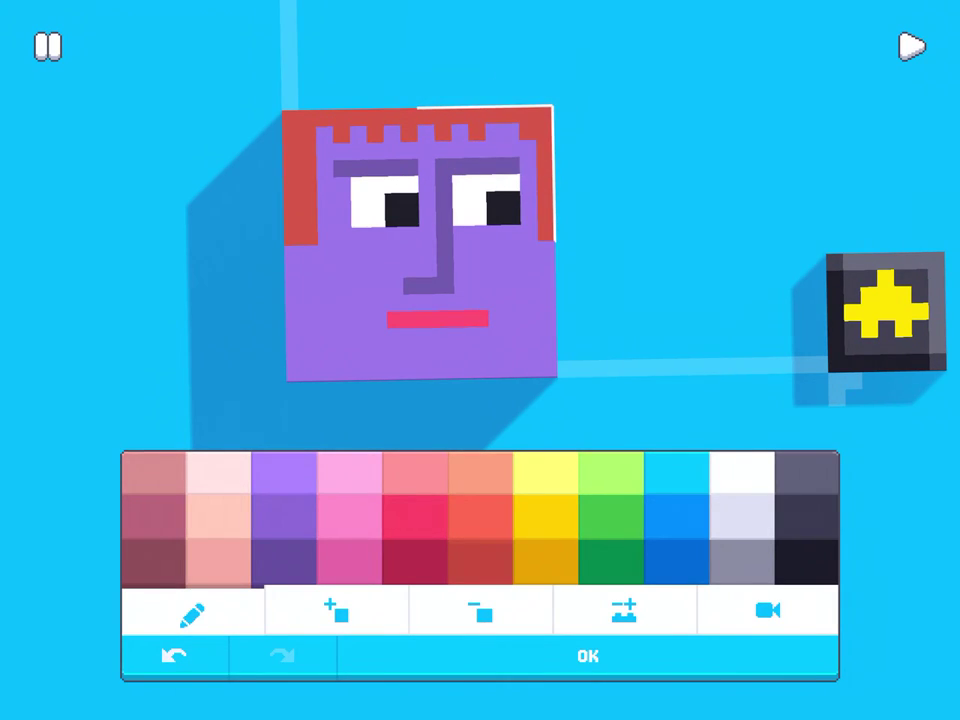
click(476, 653)
Run red hair down the left edge and fill the bottom-left corner.
drag(457, 160, 326, 300)
click(806, 658)
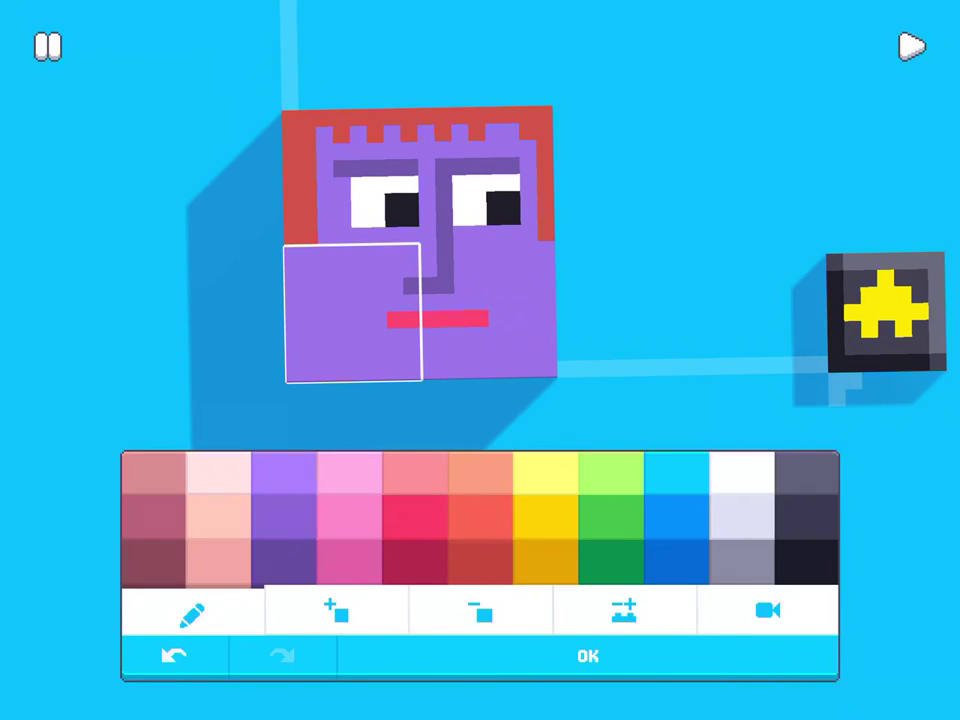
click(480, 561)
mouse_move(317, 251)
mouse_down()
mouse_move(310, 330)
mouse_move(285, 379)
mouse_up()
mouse_move(350, 370)
mouse_down()
mouse_move(332, 364)
mouse_move(308, 390)
mouse_up()
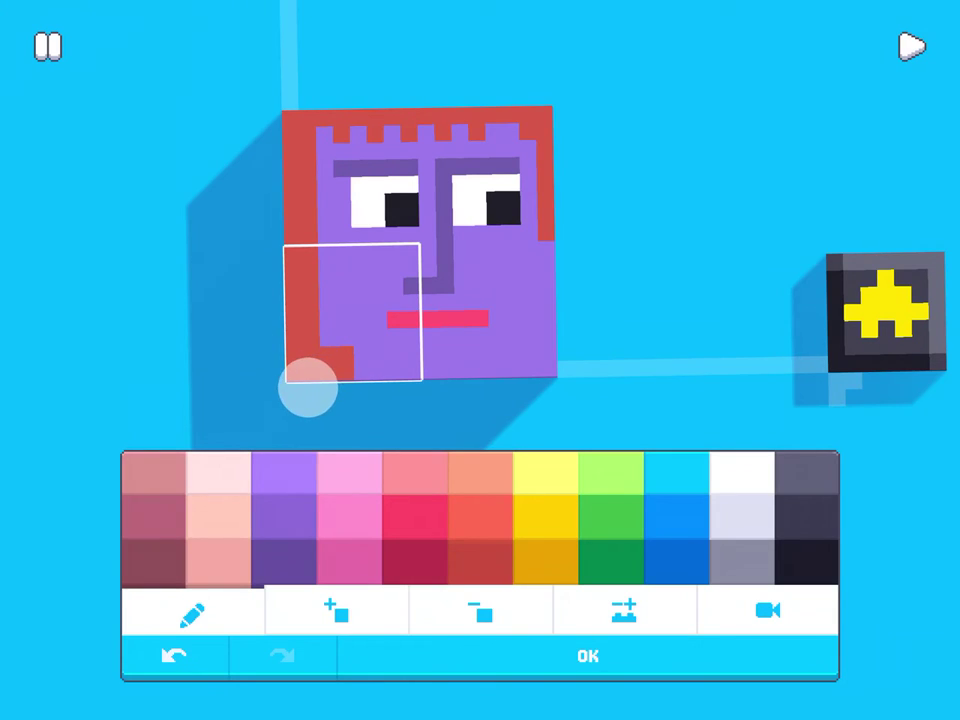
click(588, 656)
Fill the lower-right tile's bottom-right corner with red.
drag(390, 321, 525, 321)
click(806, 658)
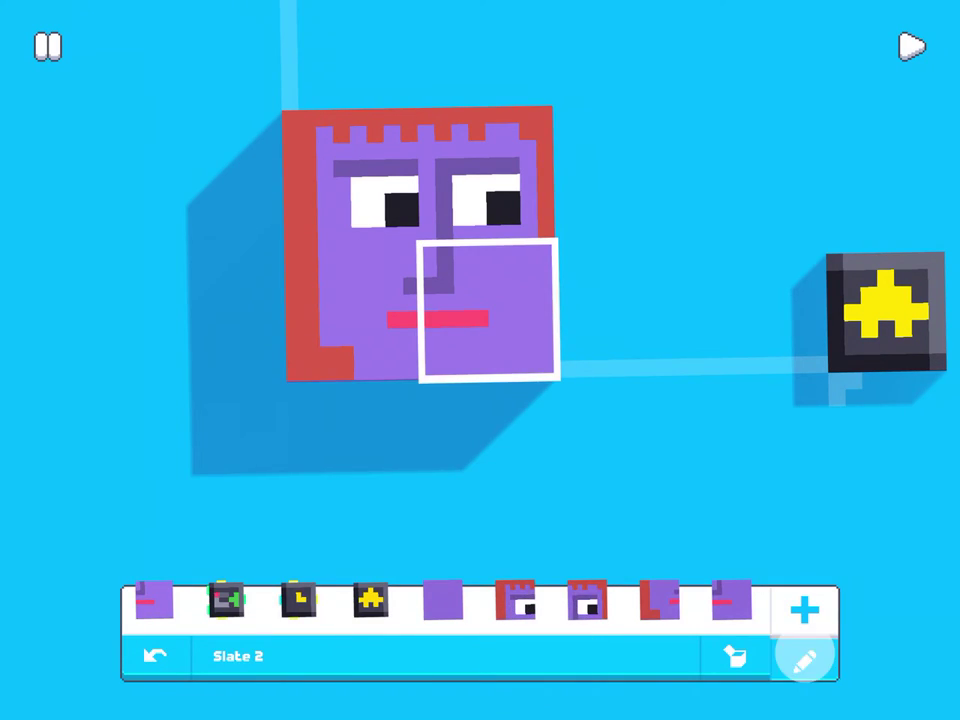
click(497, 566)
click(548, 245)
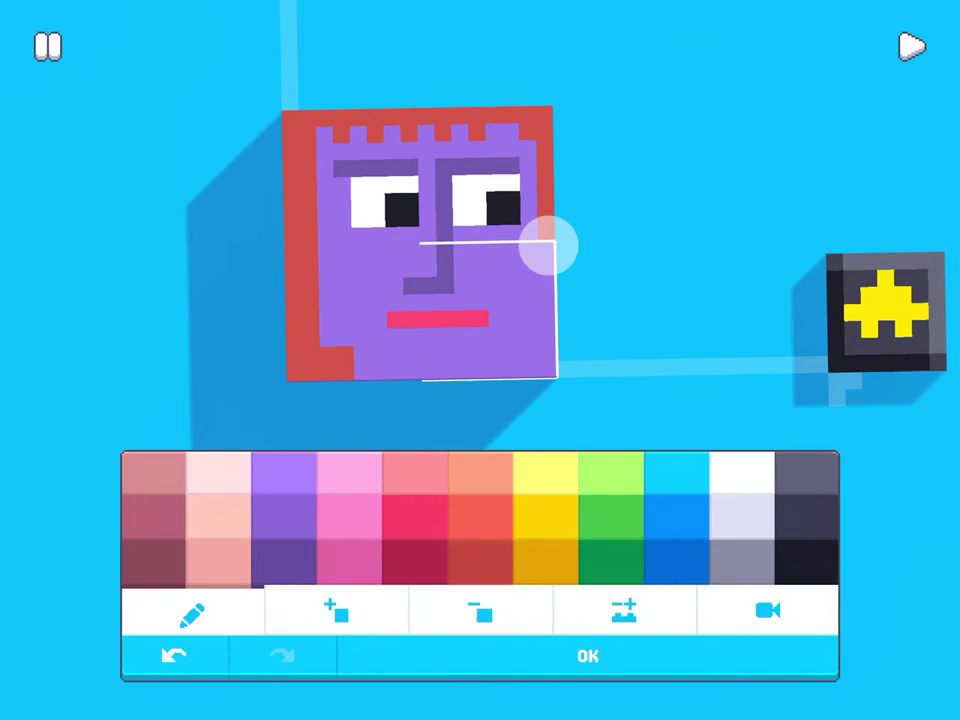
drag(519, 358, 558, 376)
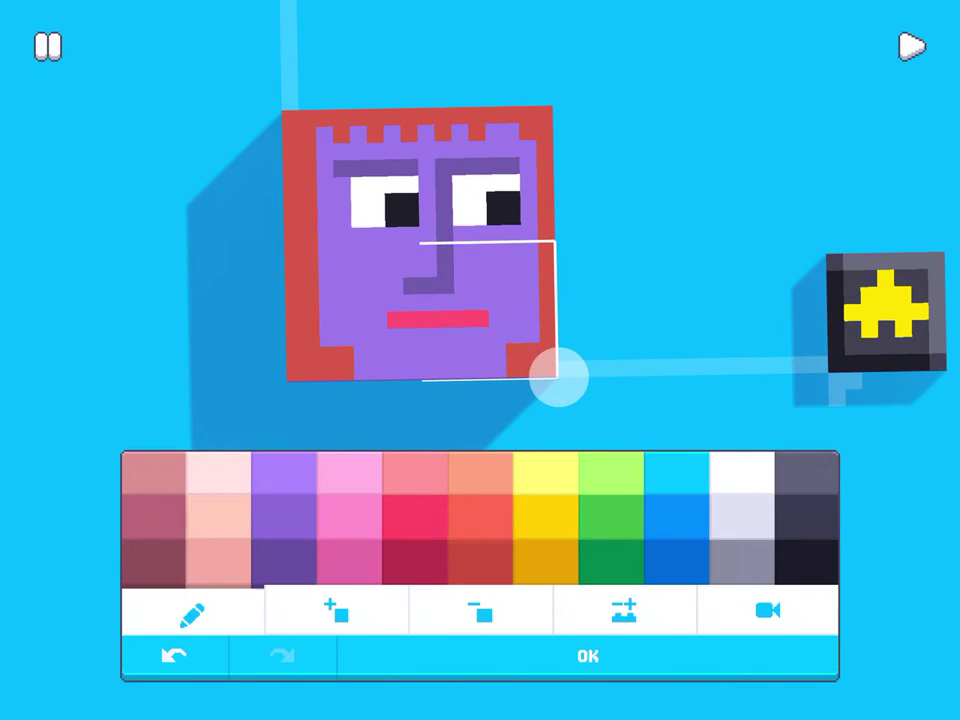
click(534, 656)
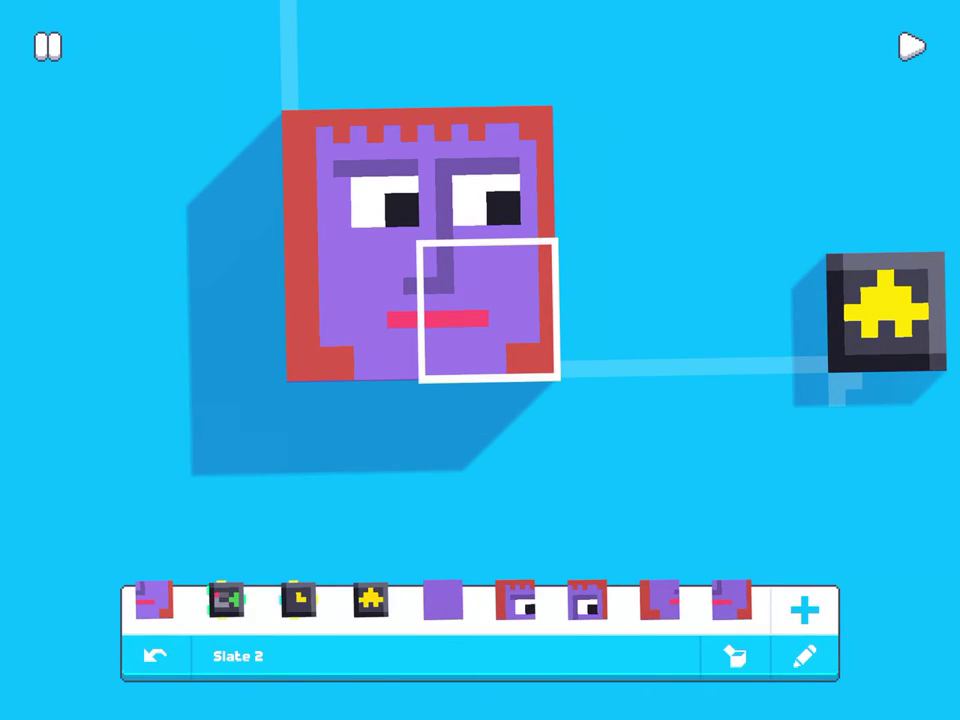
Drag the face's blocks apart into four separate tiles.
scroll(664, 340, down, 3)
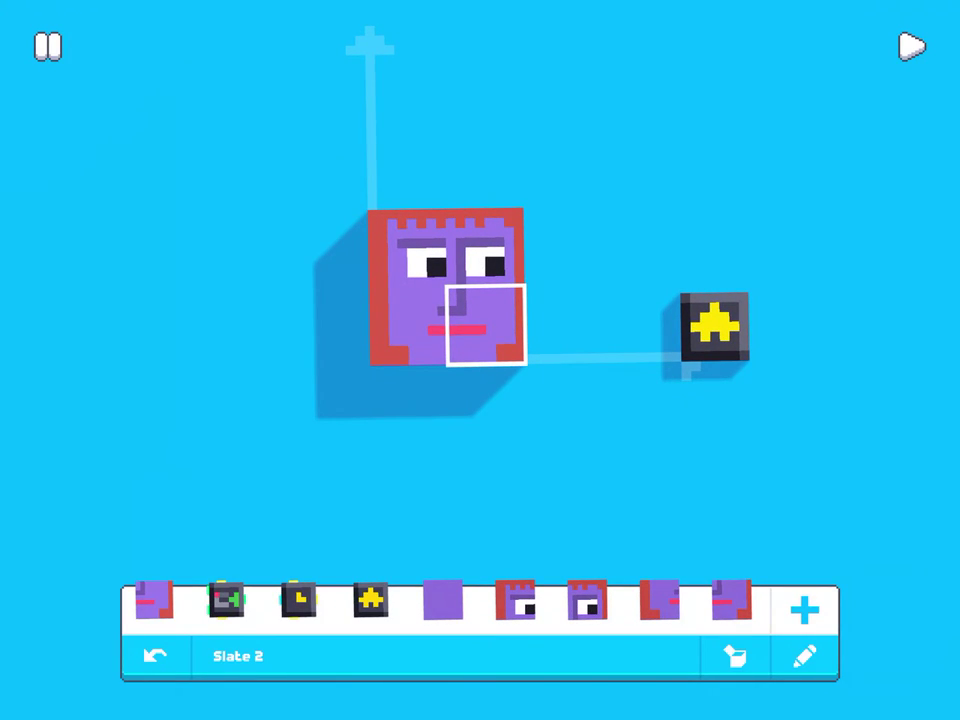
drag(504, 317, 557, 381)
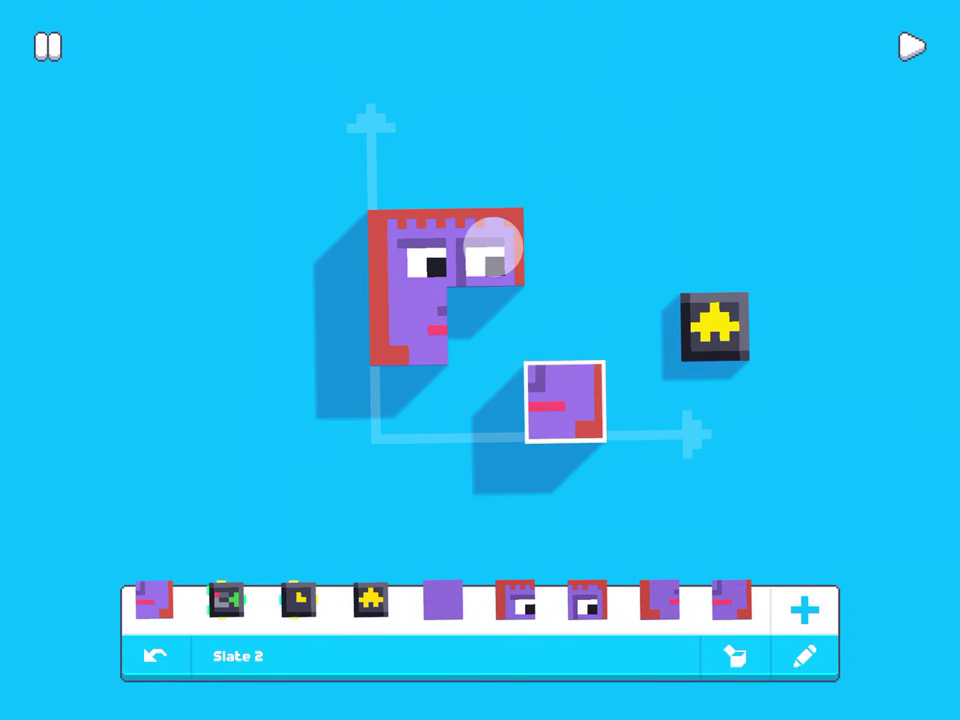
drag(492, 244, 560, 246)
drag(418, 332, 418, 405)
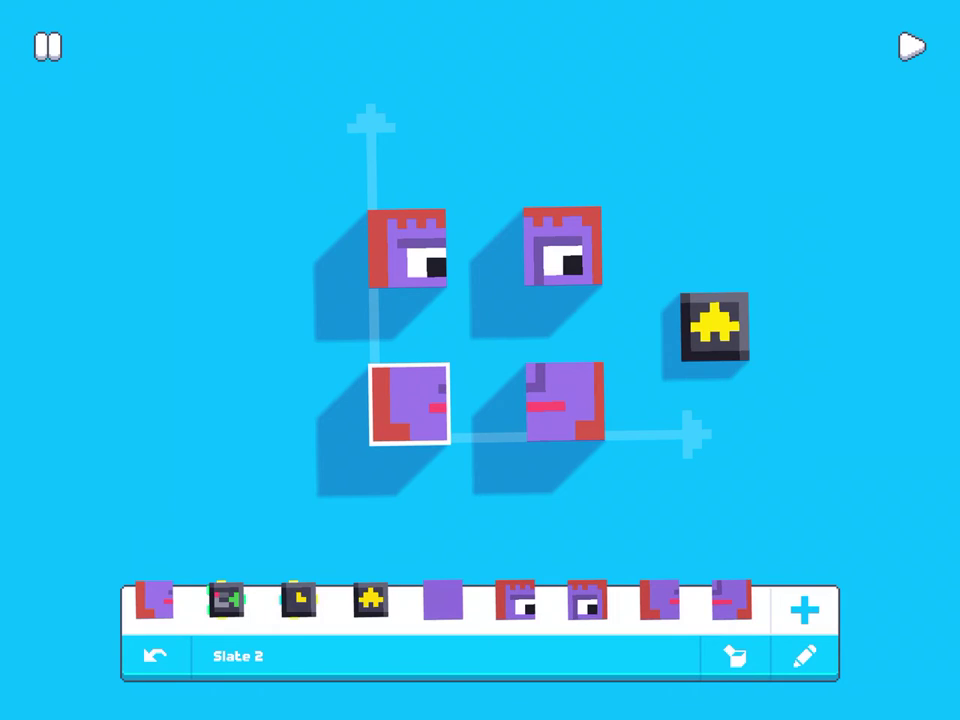
Start a playtest and pull the falling tiles into the white frame.
click(912, 46)
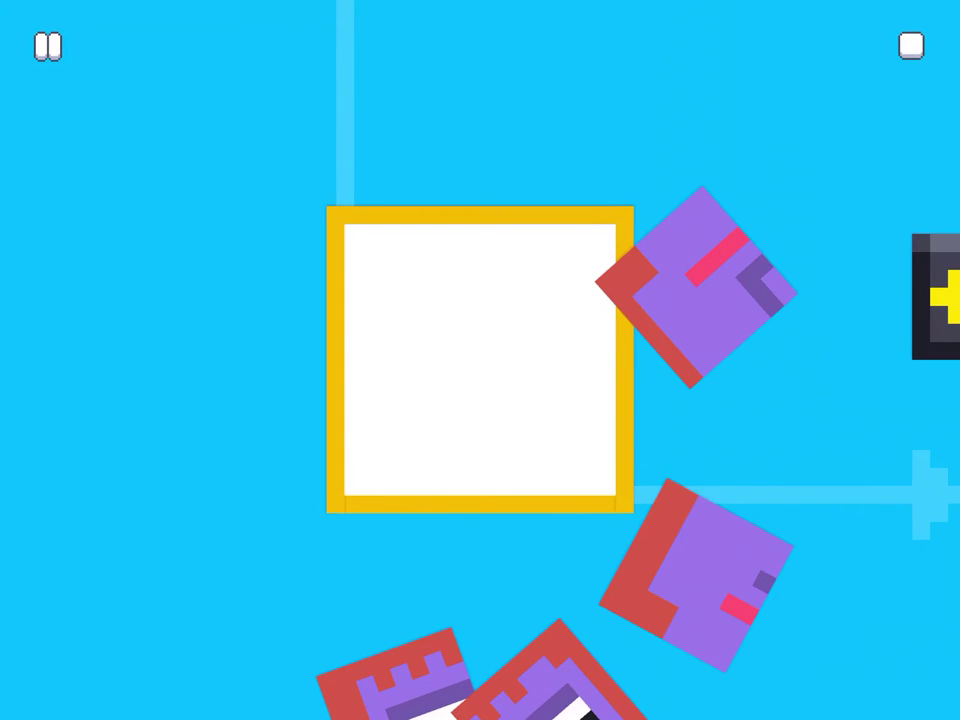
drag(690, 575, 555, 455)
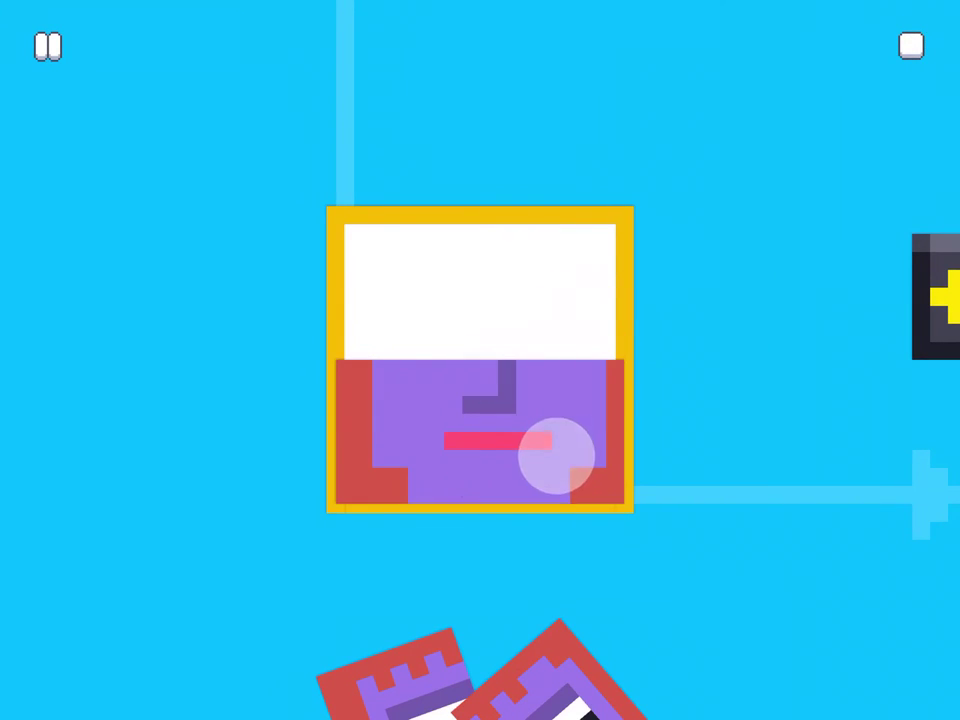
drag(574, 690, 480, 350)
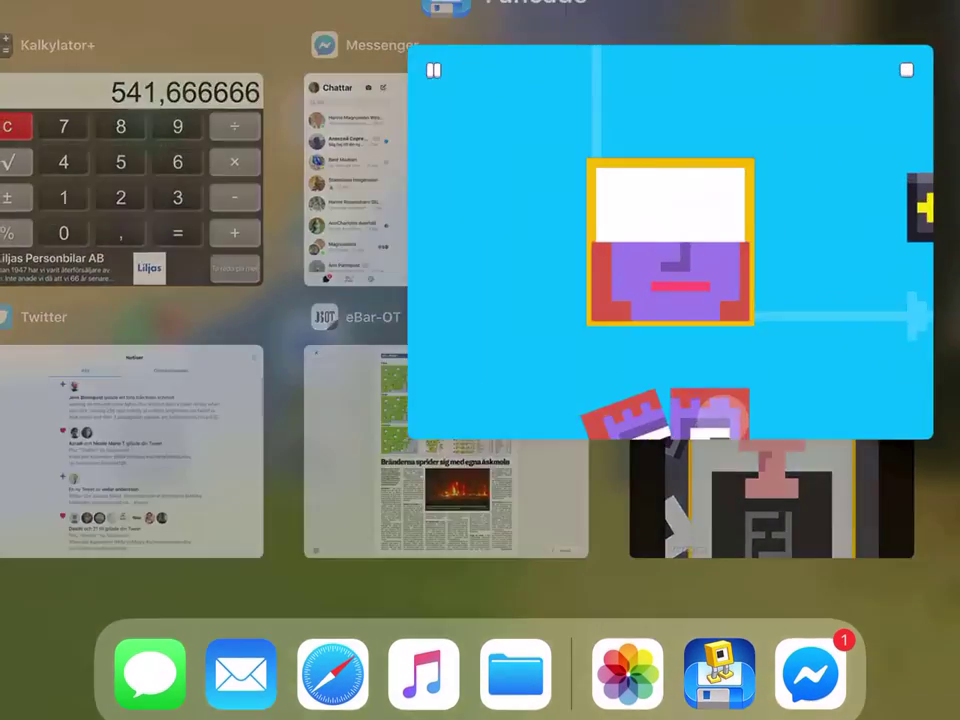
mouse_move(712, 410)
mouse_down()
mouse_move(455, 555)
mouse_move(443, 289)
mouse_up()
click(581, 666)
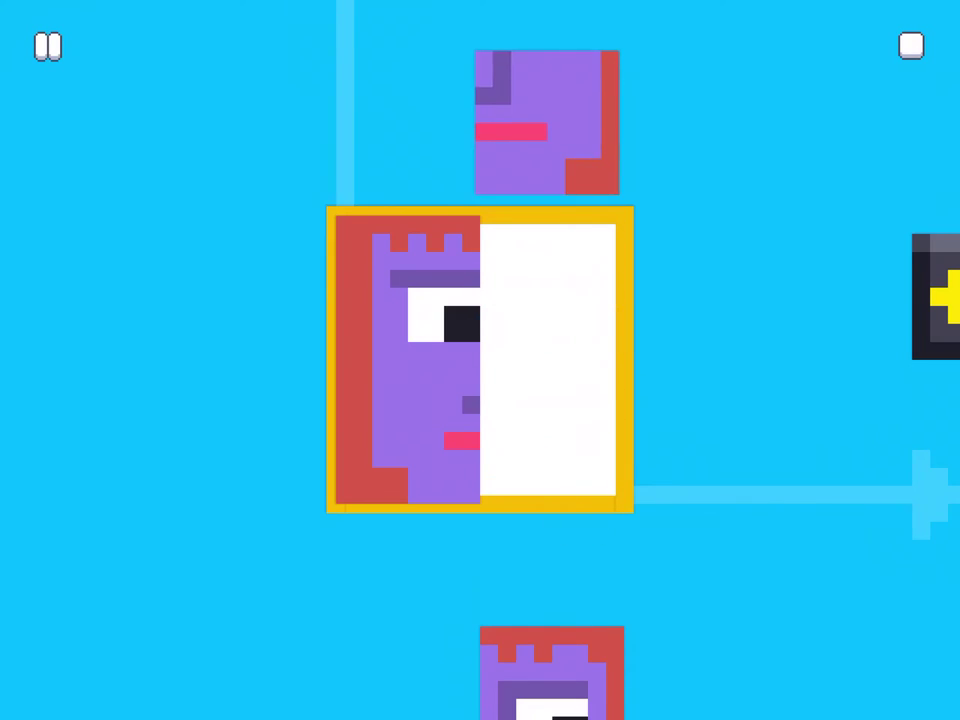
click(600, 580)
mouse_move(561, 287)
mouse_down()
mouse_move(580, 352)
mouse_move(579, 433)
mouse_up()
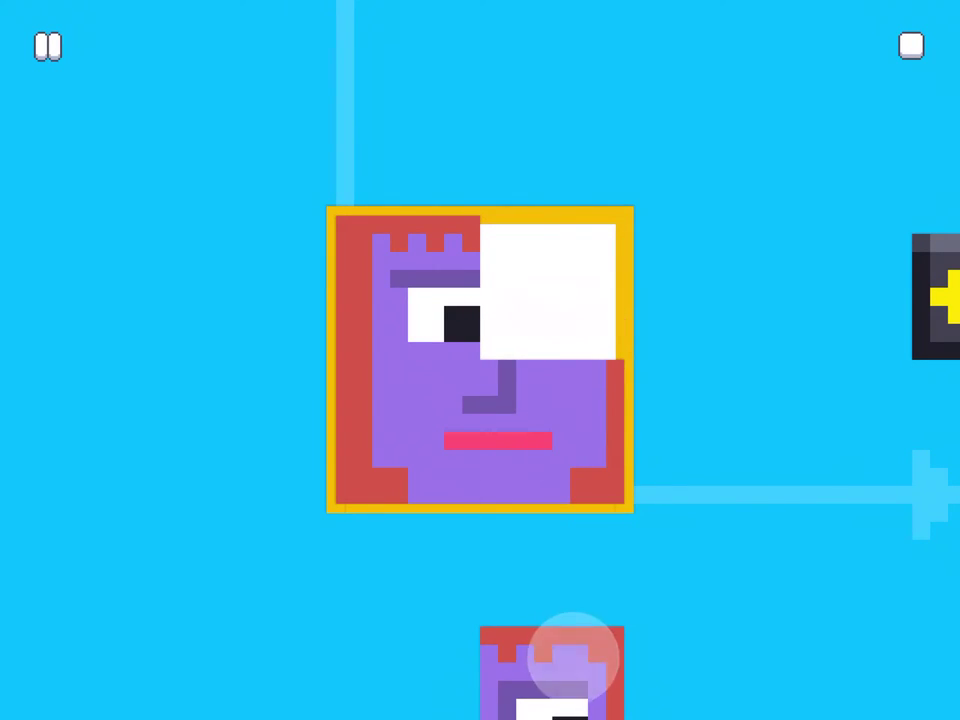
Try the eye and mouth tiles in the frame's right half, then stop the playtest.
drag(570, 654, 570, 480)
click(557, 628)
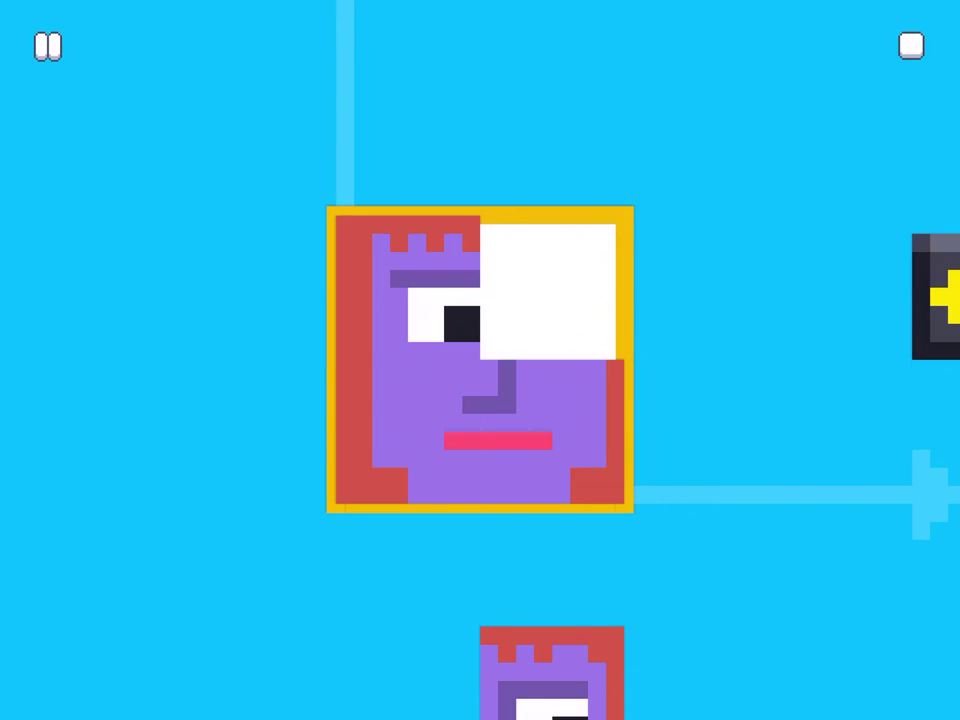
drag(609, 644, 677, 471)
click(563, 663)
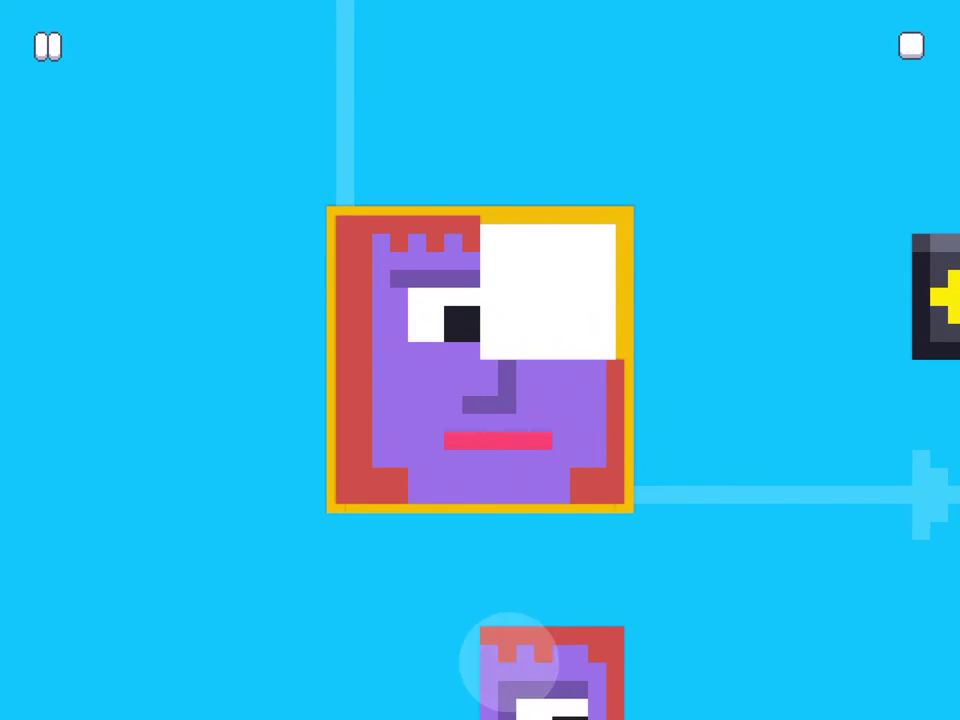
mouse_move(508, 660)
mouse_down()
mouse_move(555, 643)
mouse_move(580, 505)
mouse_up()
click(799, 405)
click(441, 598)
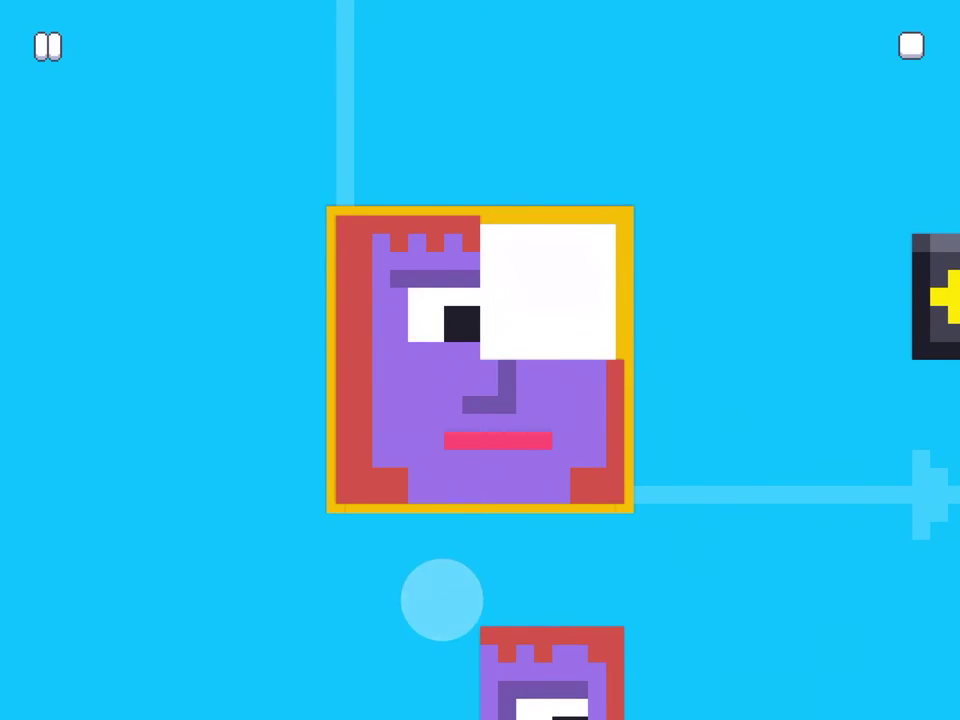
Replay and fit both eyes and the mouth into the frame, solving it in 0:05.31.
click(912, 46)
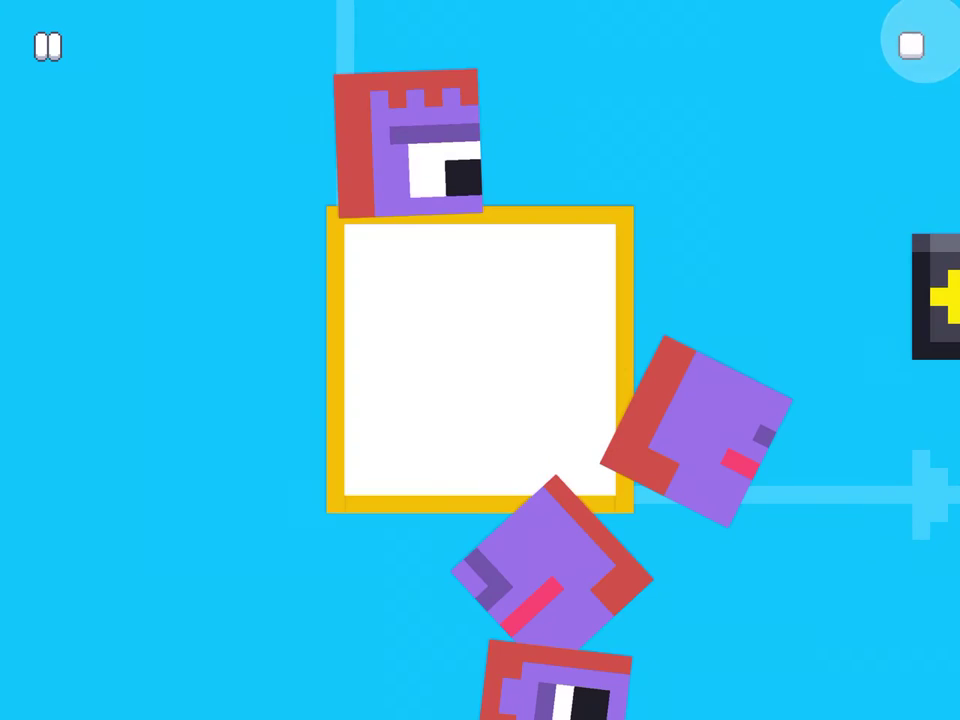
drag(444, 140, 455, 290)
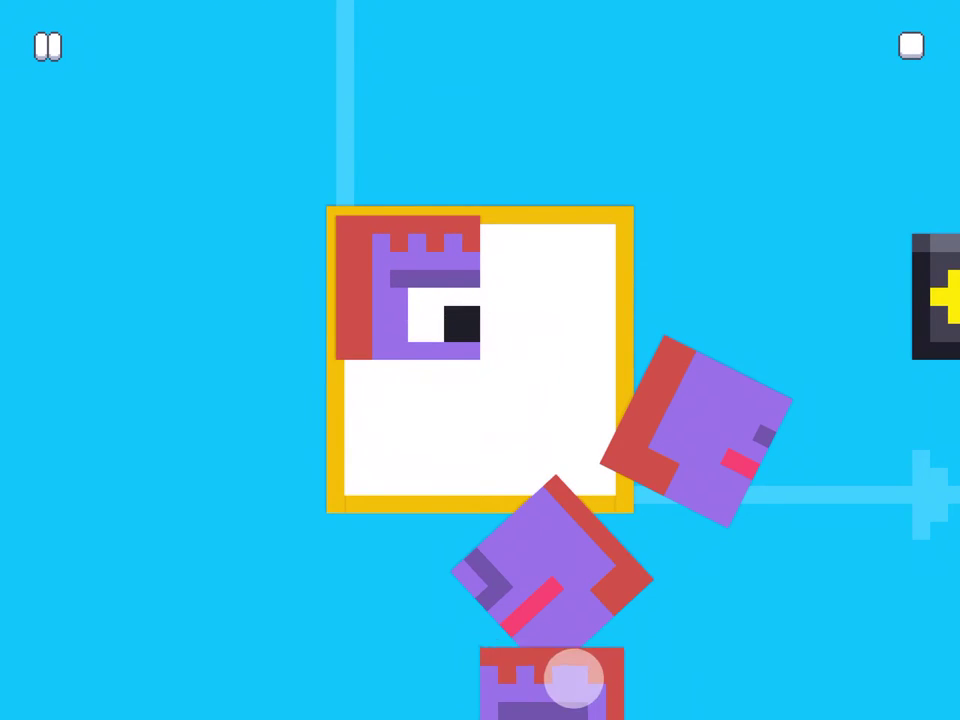
drag(570, 677, 572, 255)
mouse_move(700, 430)
mouse_down()
mouse_move(667, 453)
mouse_move(418, 456)
mouse_up()
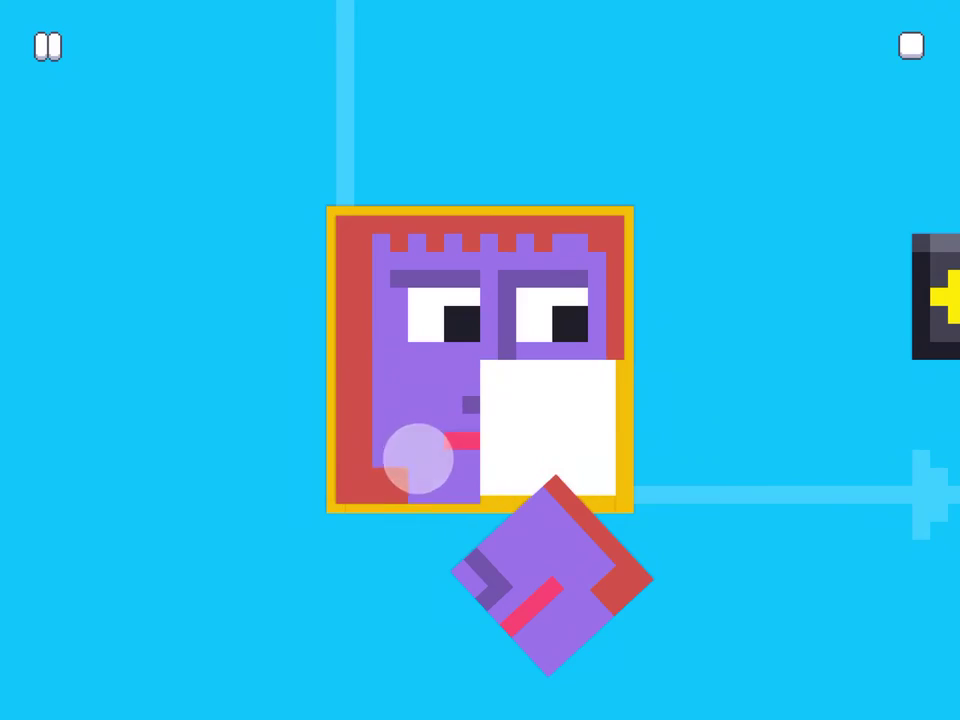
drag(581, 568, 581, 444)
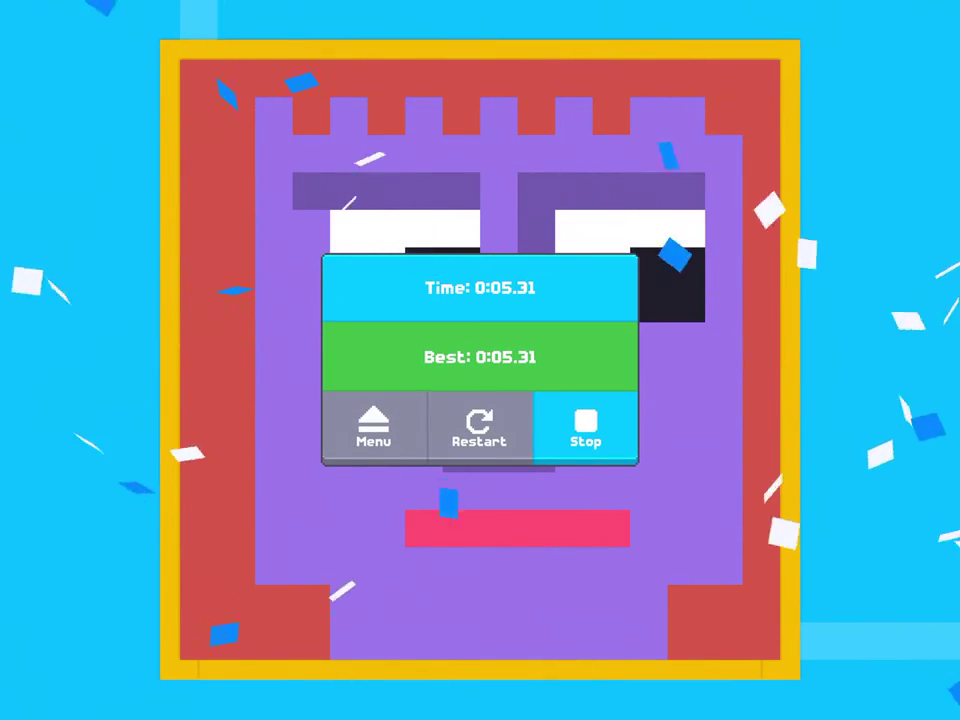
Leave the playtest results and pause back to the game's level list.
click(585, 425)
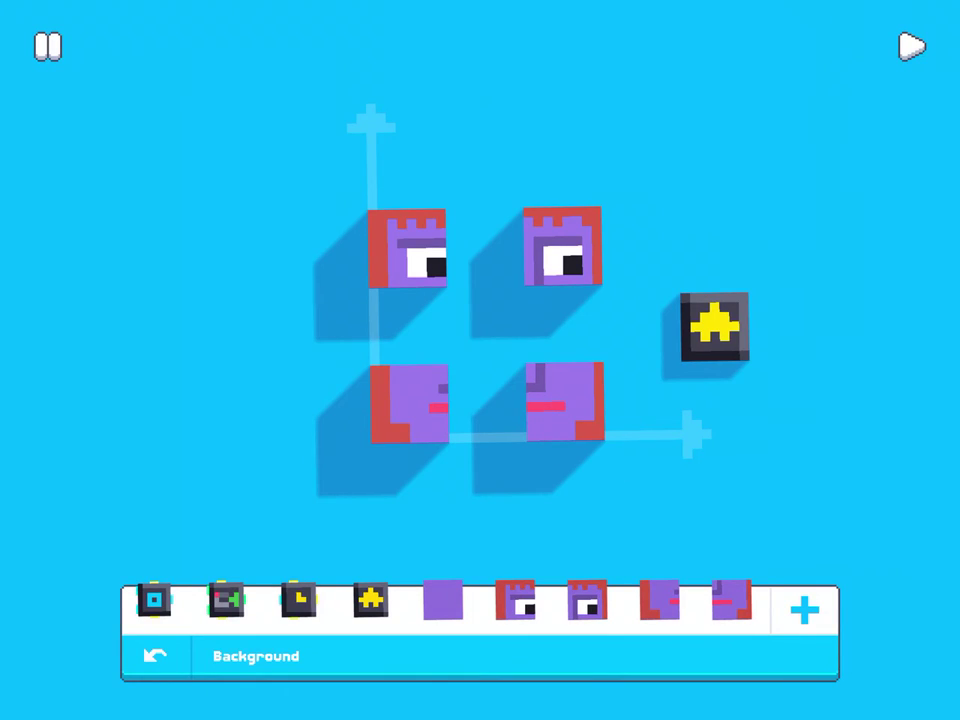
click(47, 46)
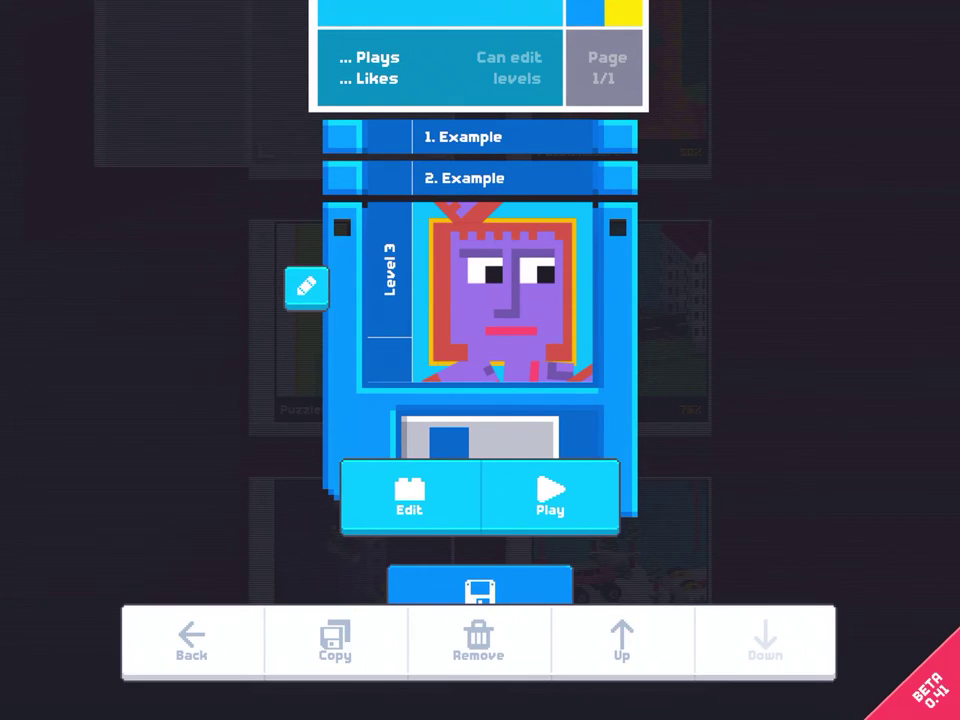
Rename the Level 3 face puzzle to 'Purple' in the level list.
click(306, 287)
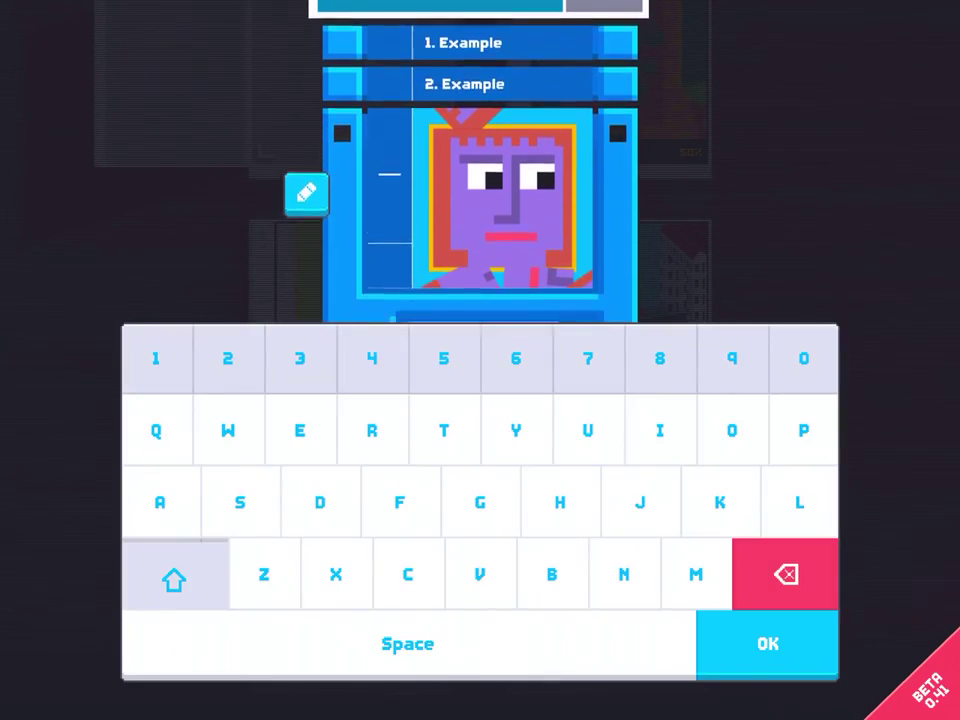
click(803, 431)
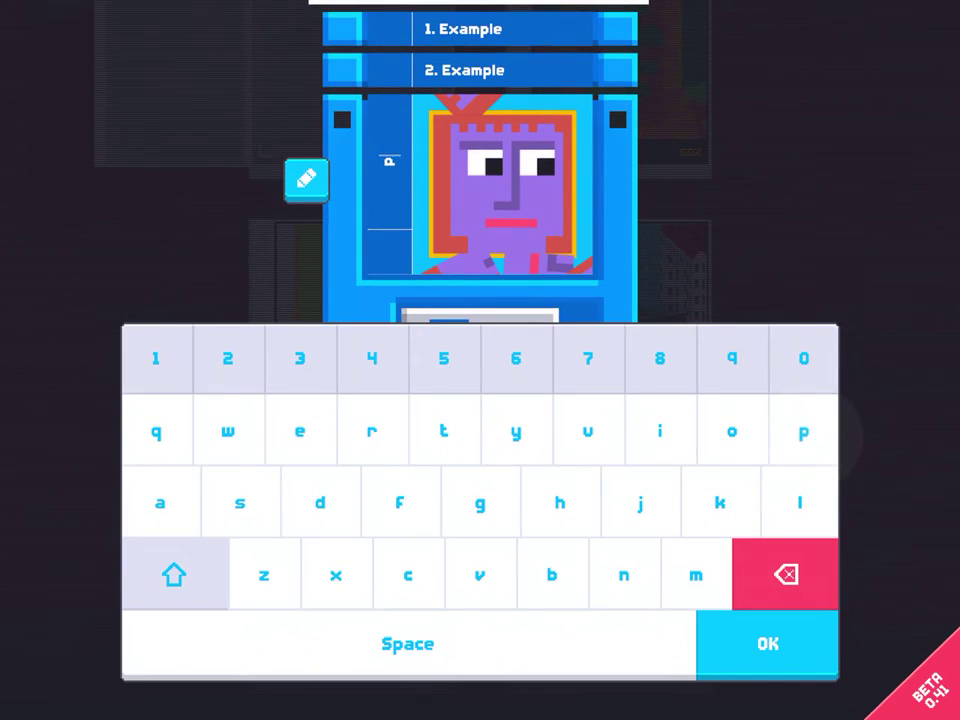
click(800, 505)
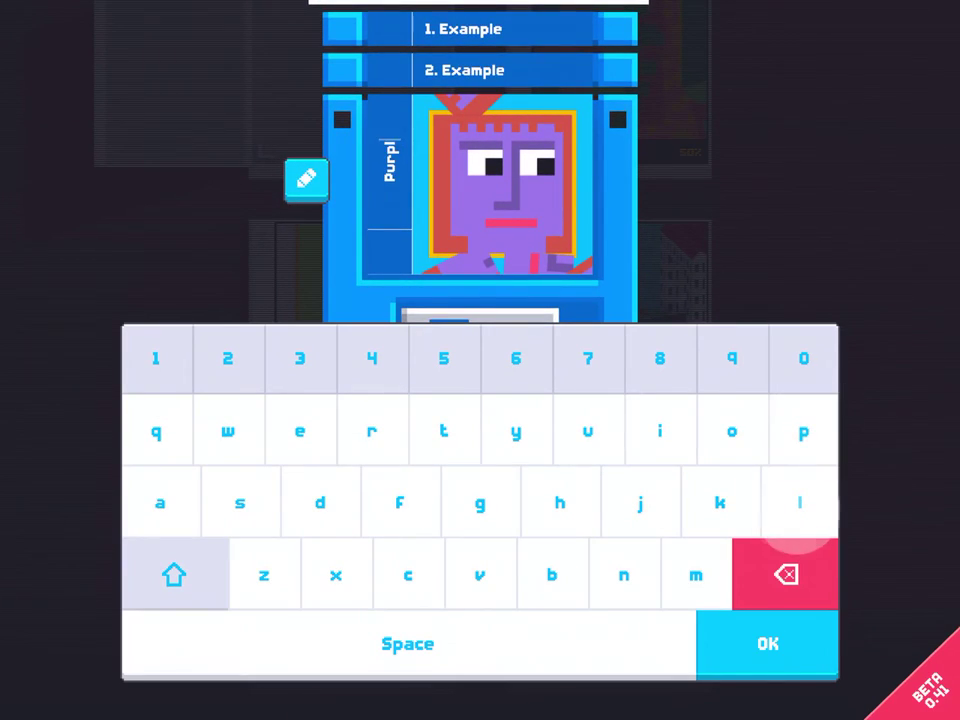
click(767, 643)
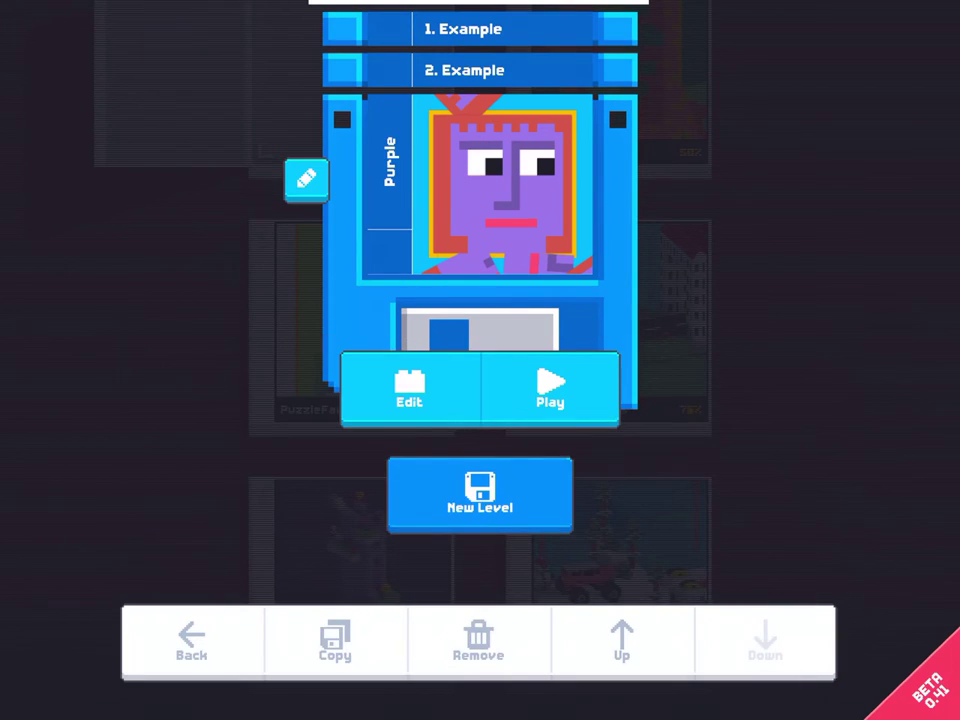
drag(795, 229, 795, 336)
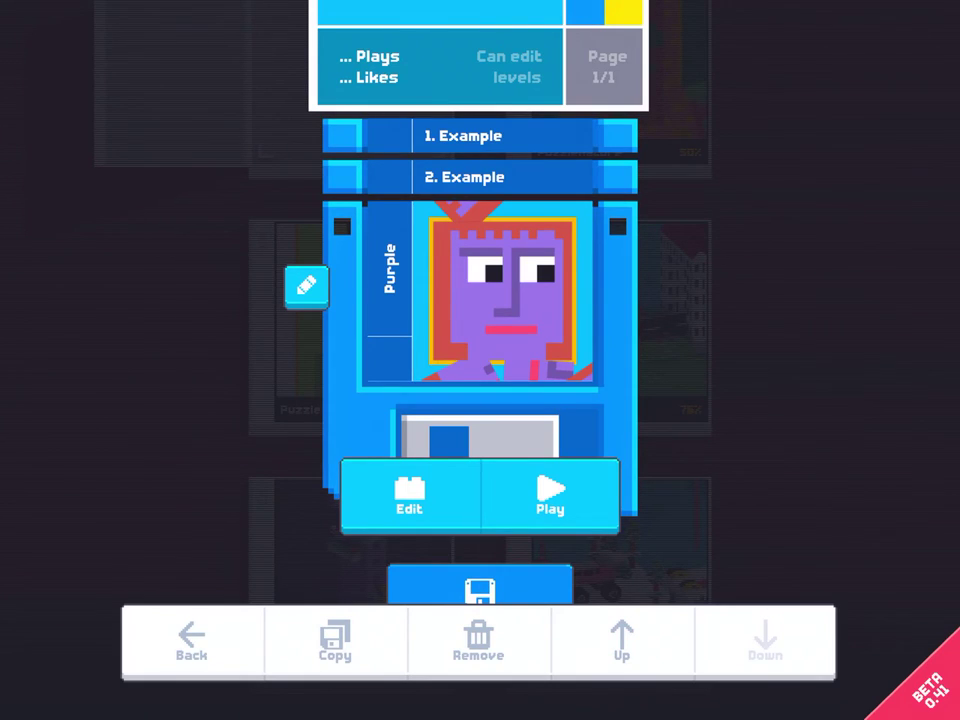
Delete both Example levels, leaving Purple as level 1.
click(470, 177)
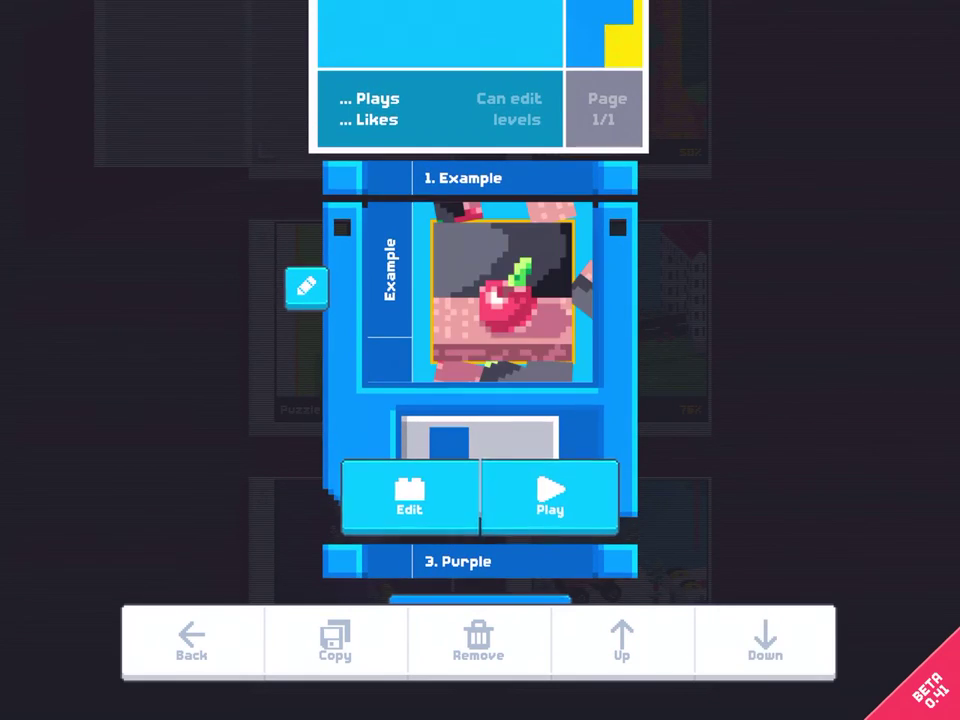
click(478, 645)
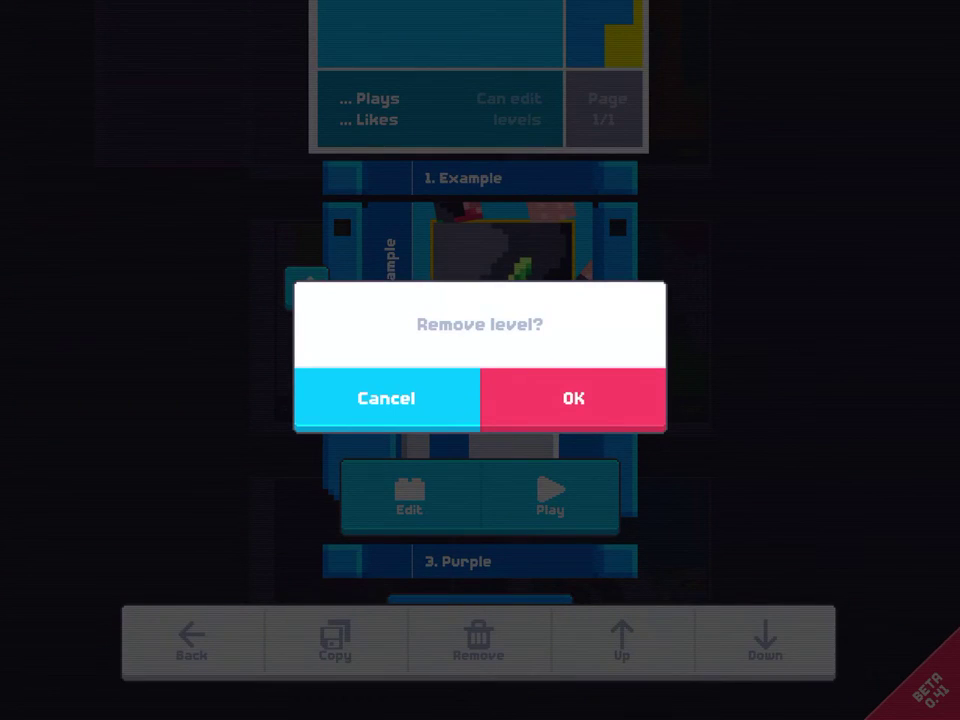
click(573, 398)
click(531, 176)
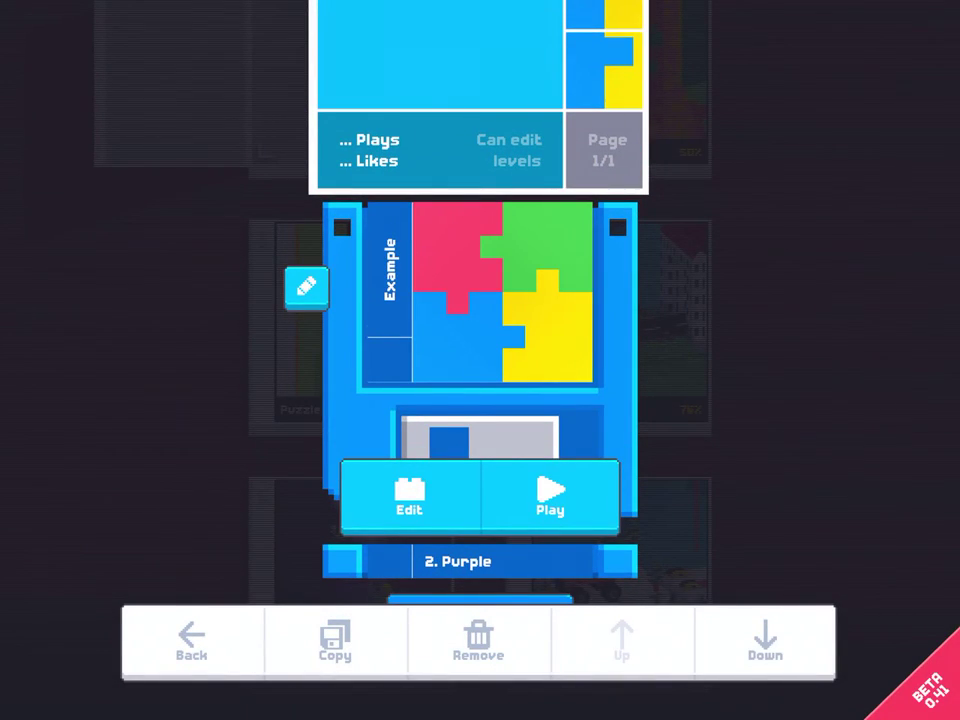
click(480, 639)
click(590, 408)
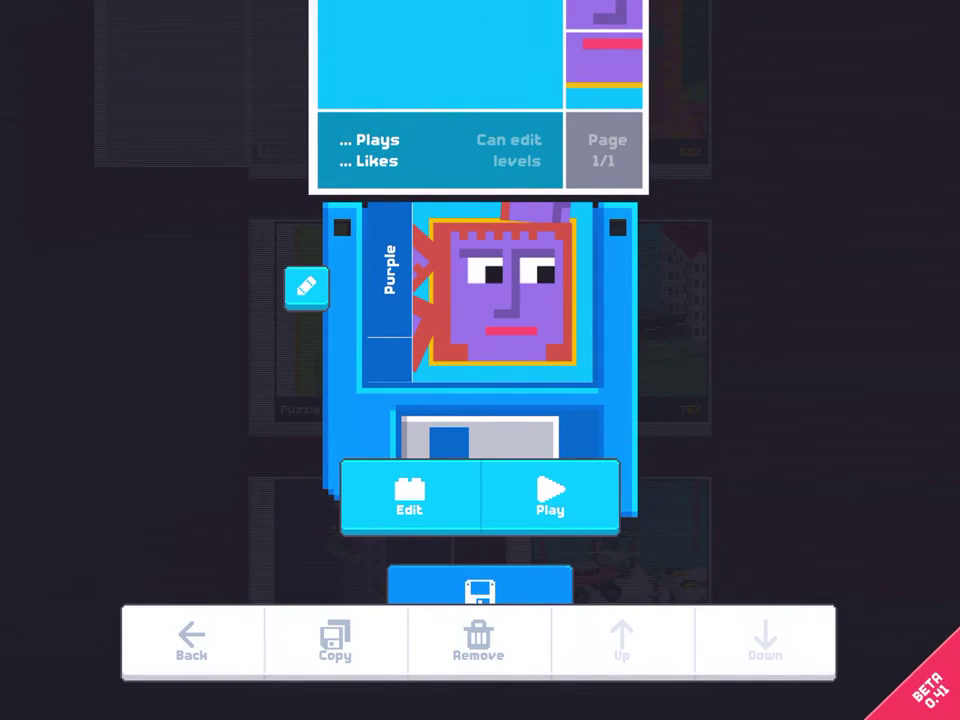
drag(776, 315, 767, 439)
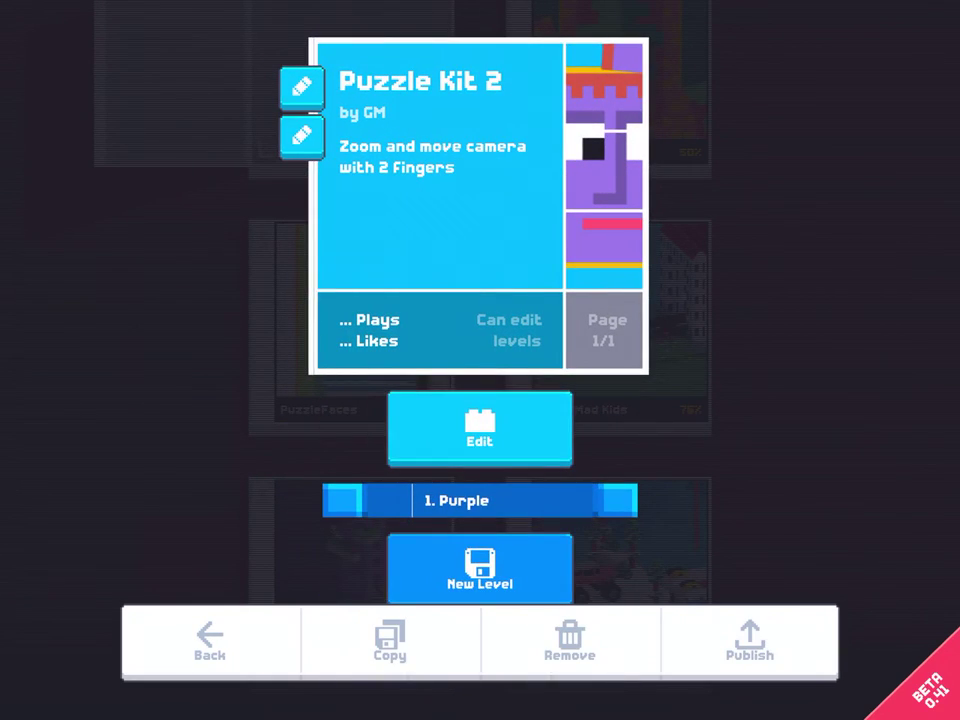
Retitle the game from Puzzle Kit 2 to 'PuzzleFace'.
click(301, 84)
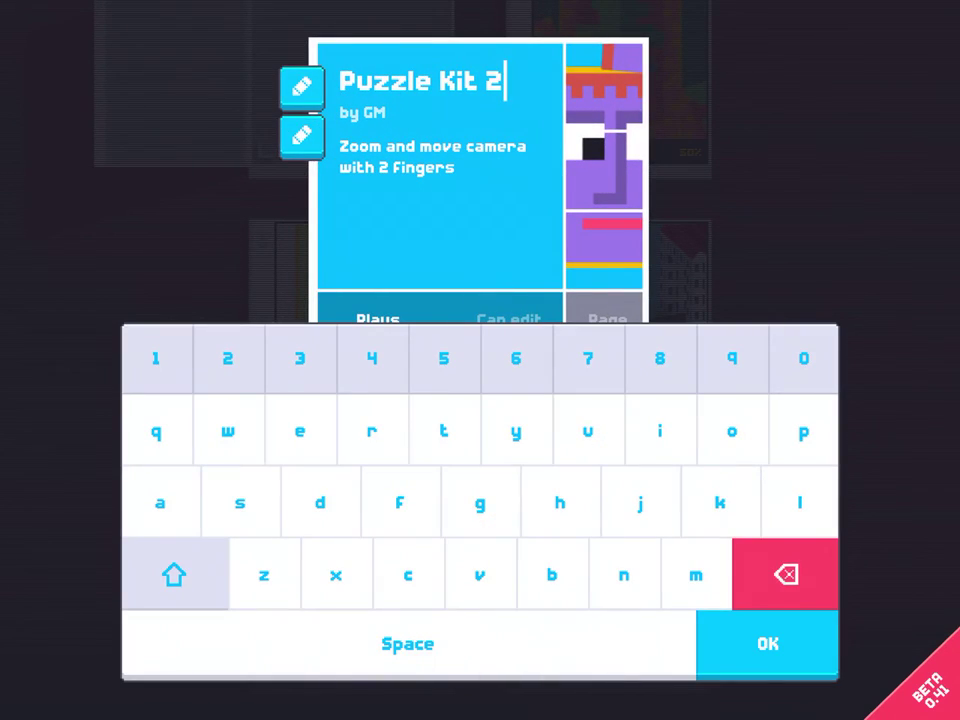
click(785, 574)
click(785, 574)
click(785, 574)
text(fac)
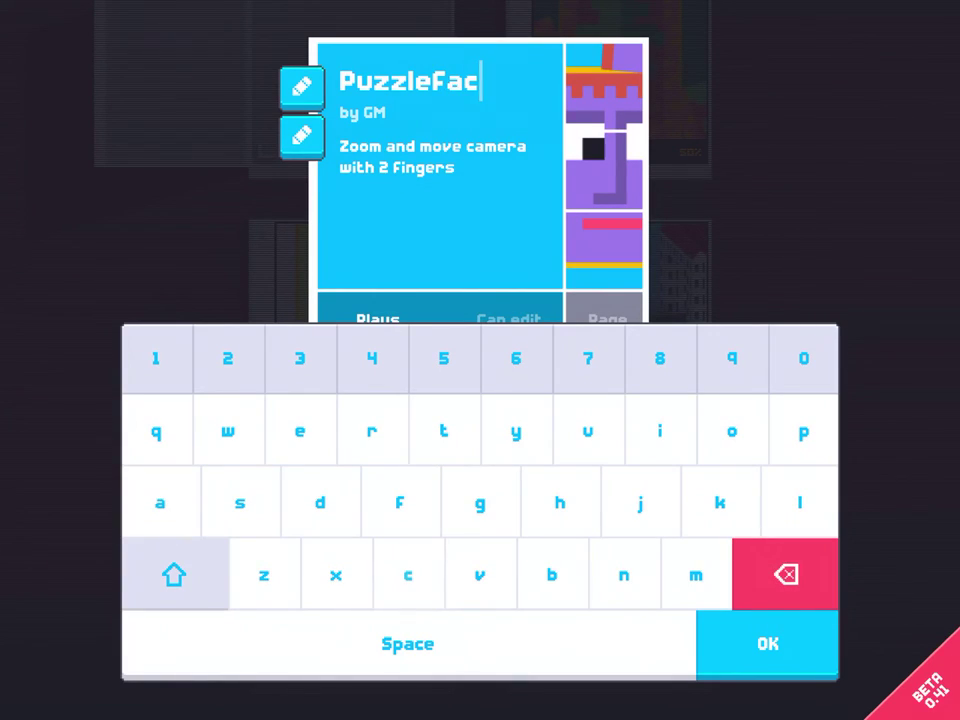
click(299, 431)
click(767, 643)
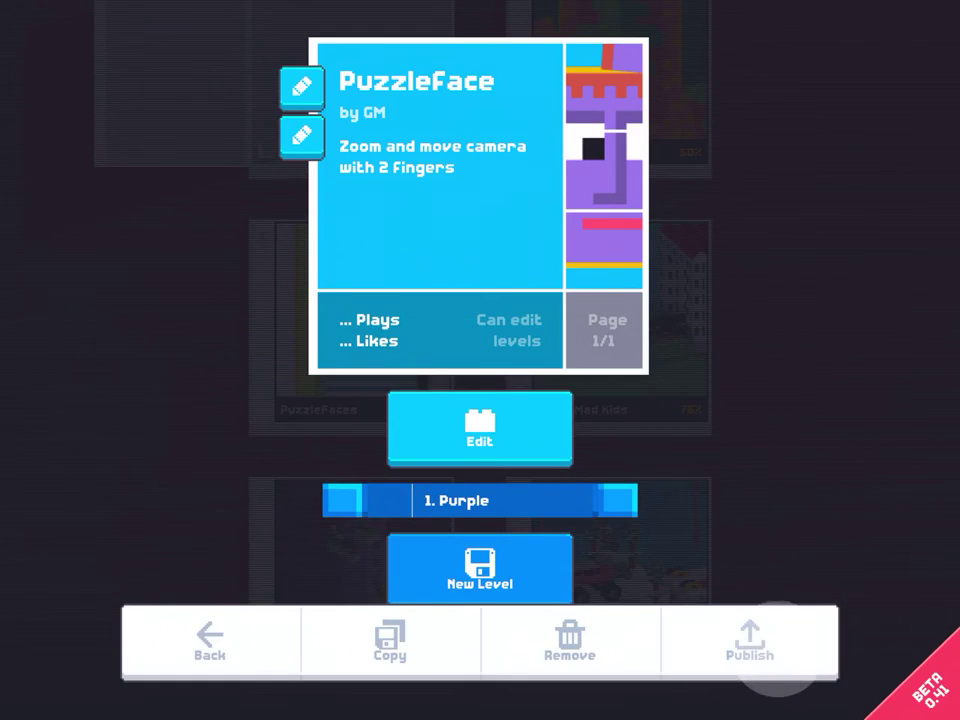
Replace the game description with 'Make a game'.
click(302, 136)
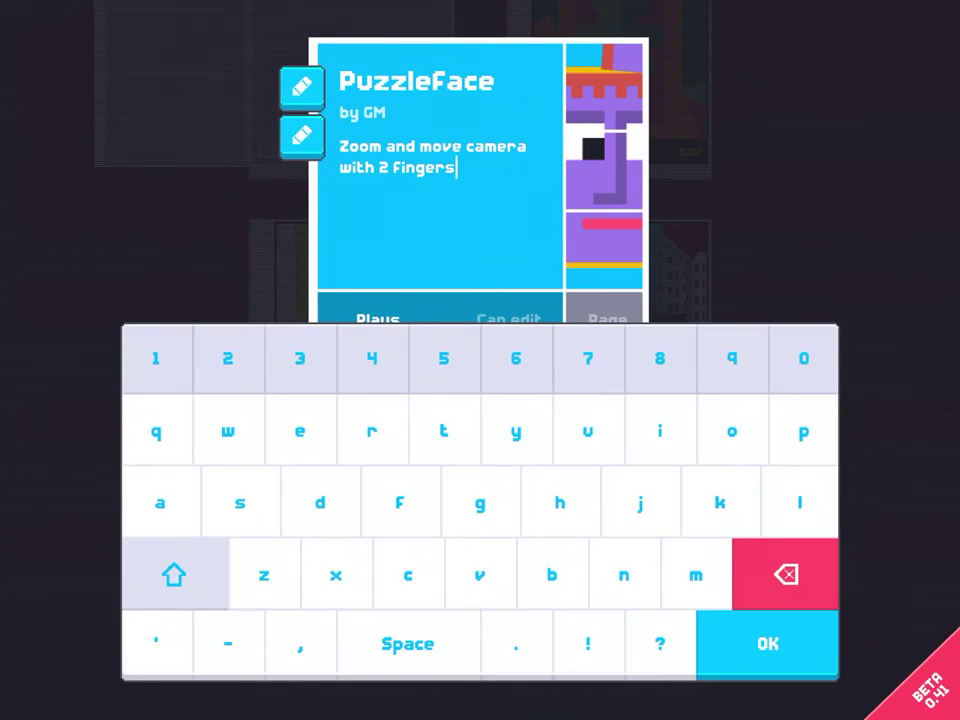
click(786, 574)
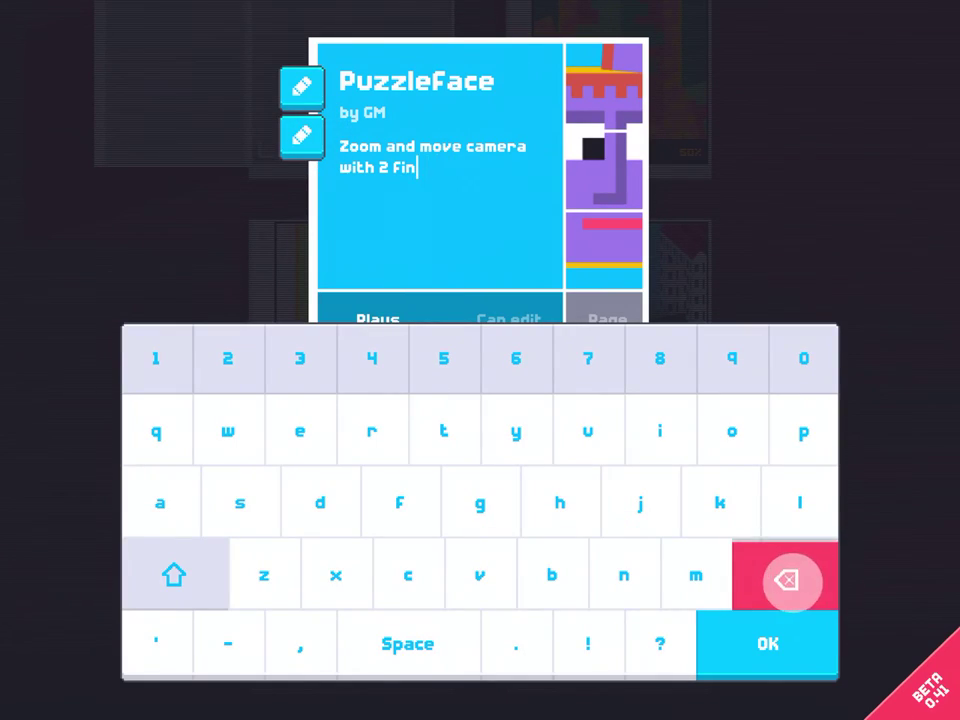
click(786, 574)
click(786, 574)
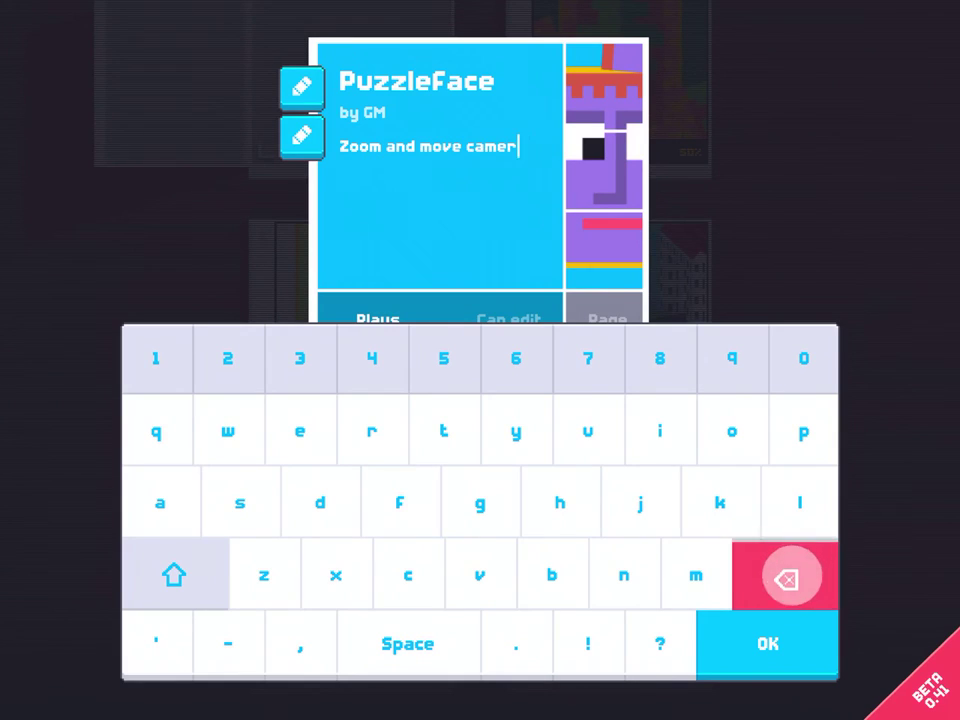
click(786, 574)
key(BackSpace)
key(BackSpace)
key(BackSpace)
key(BackSpace)
key(BackSpace)
key(BackSpace)
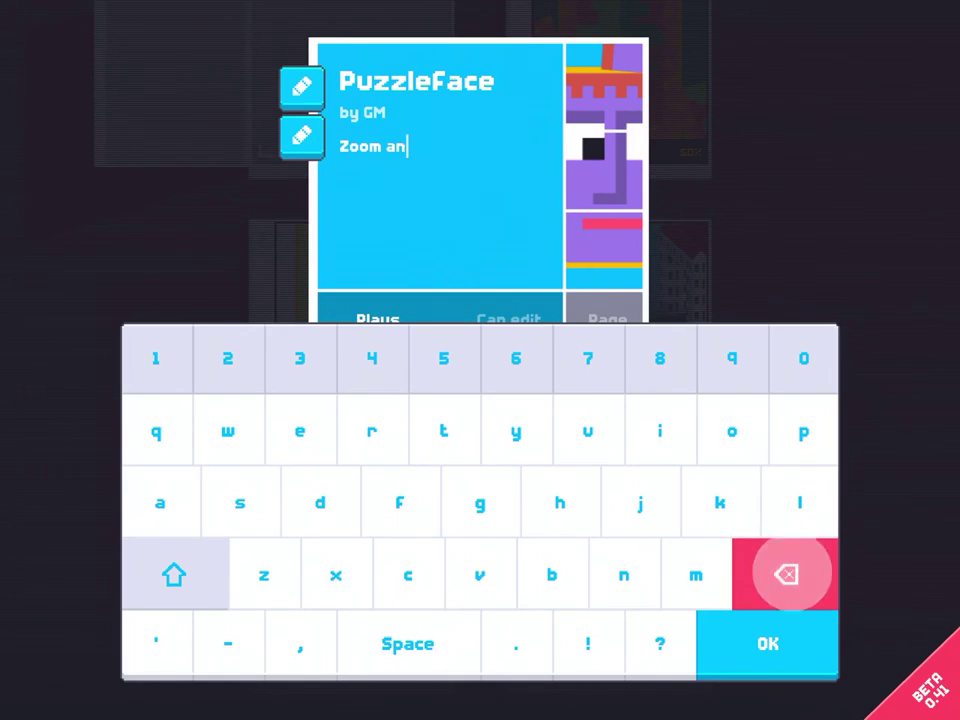
key(BackSpace)
key(BackSpace)
key(BackSpace)
key(BackSpace)
key(BackSpace)
key(BackSpace)
click(786, 574)
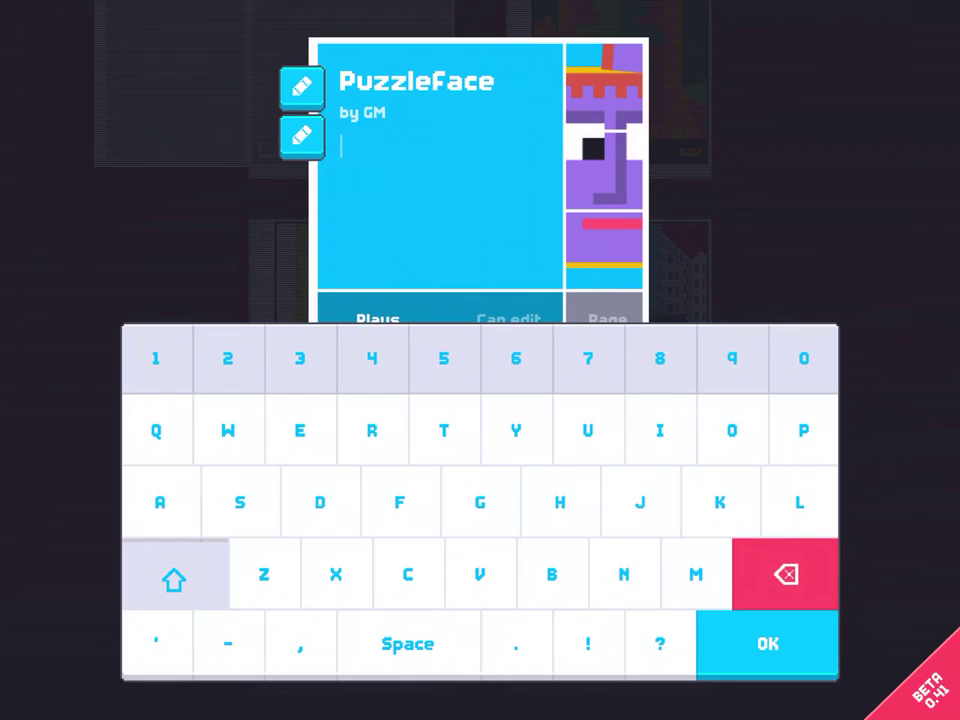
text(Make a gam)
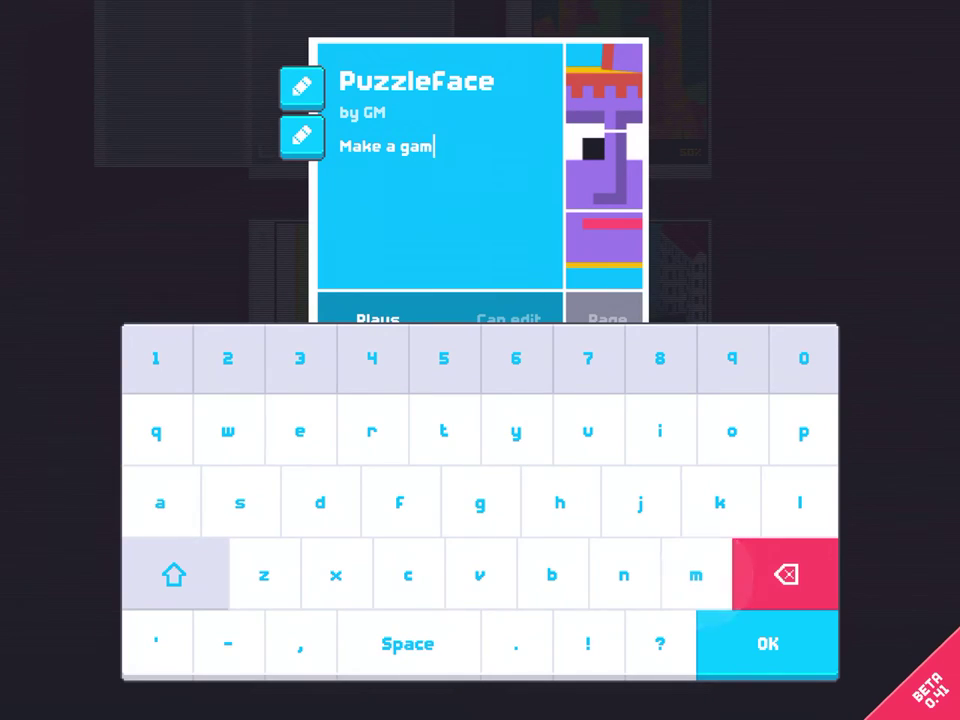
text( e)
key(Return)
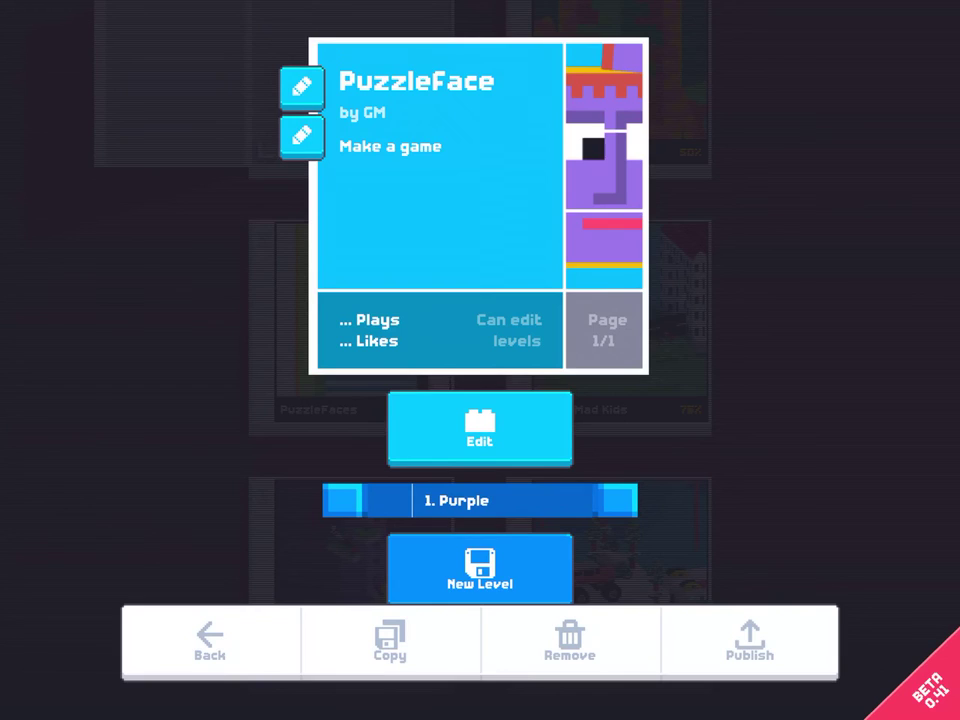
Go back to the Build grid and reopen the PuzzleFace game card.
click(200, 638)
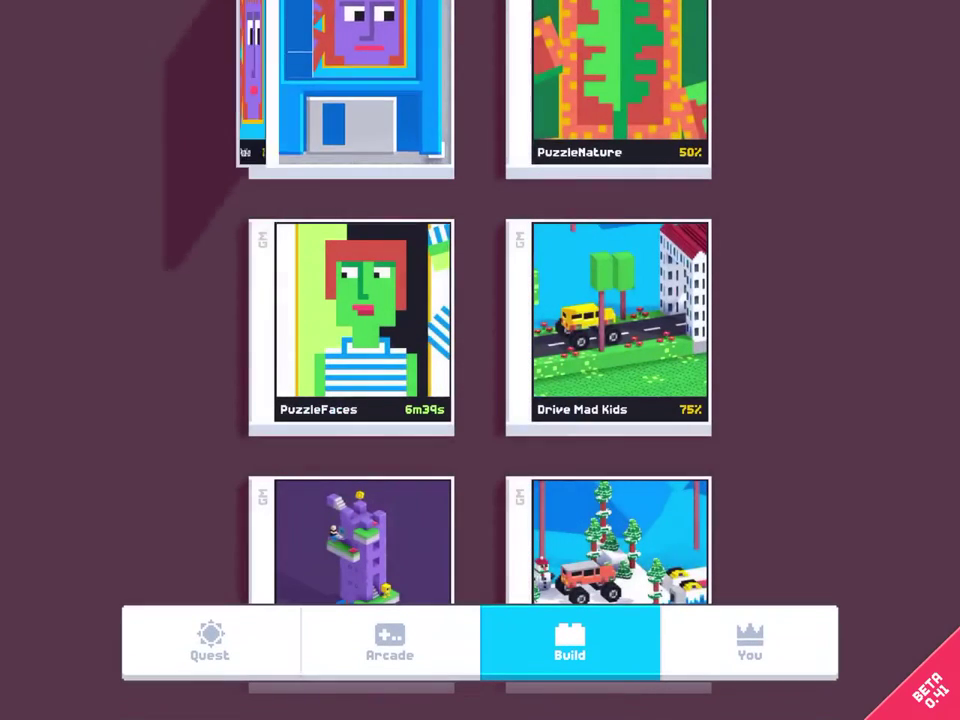
drag(861, 260, 861, 407)
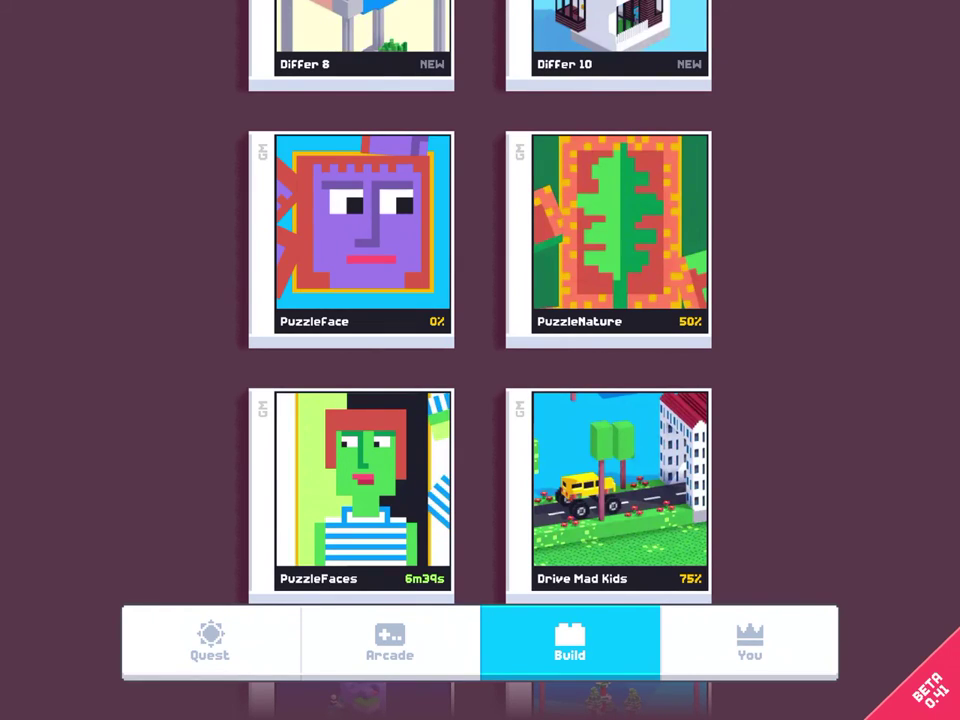
click(362, 240)
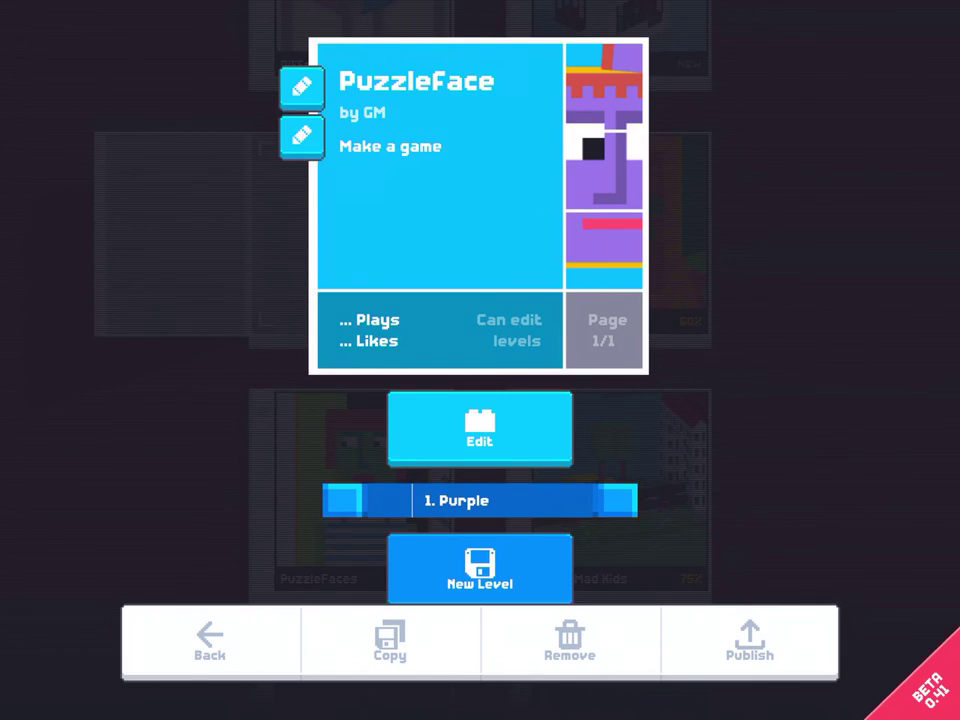
Publish PuzzleFace with the Puzzle tag and return to the Build grid.
click(750, 642)
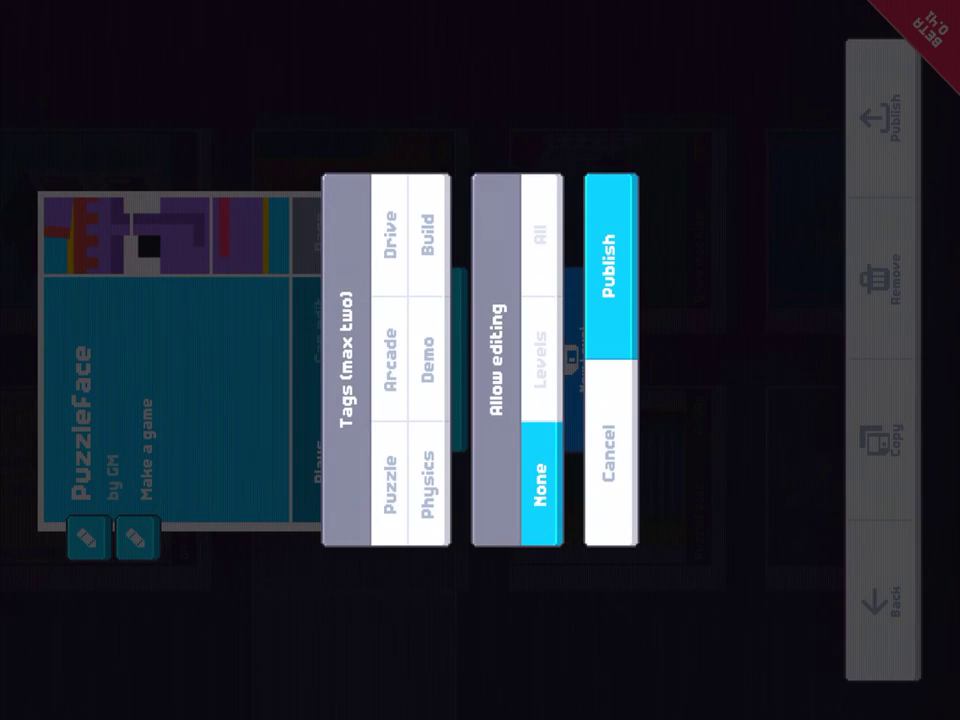
click(390, 483)
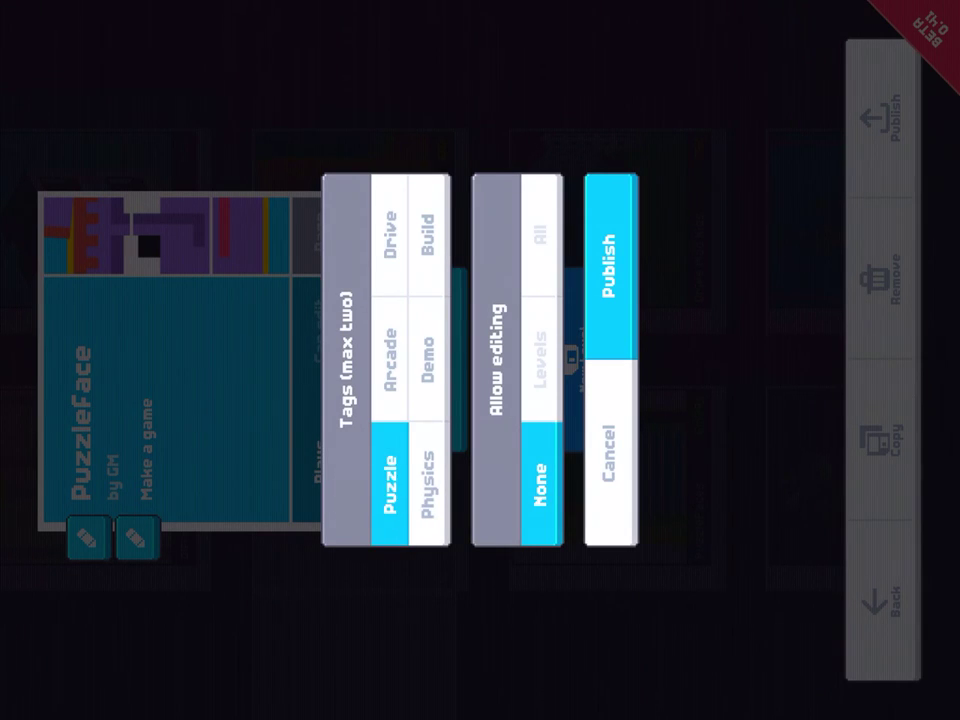
click(611, 222)
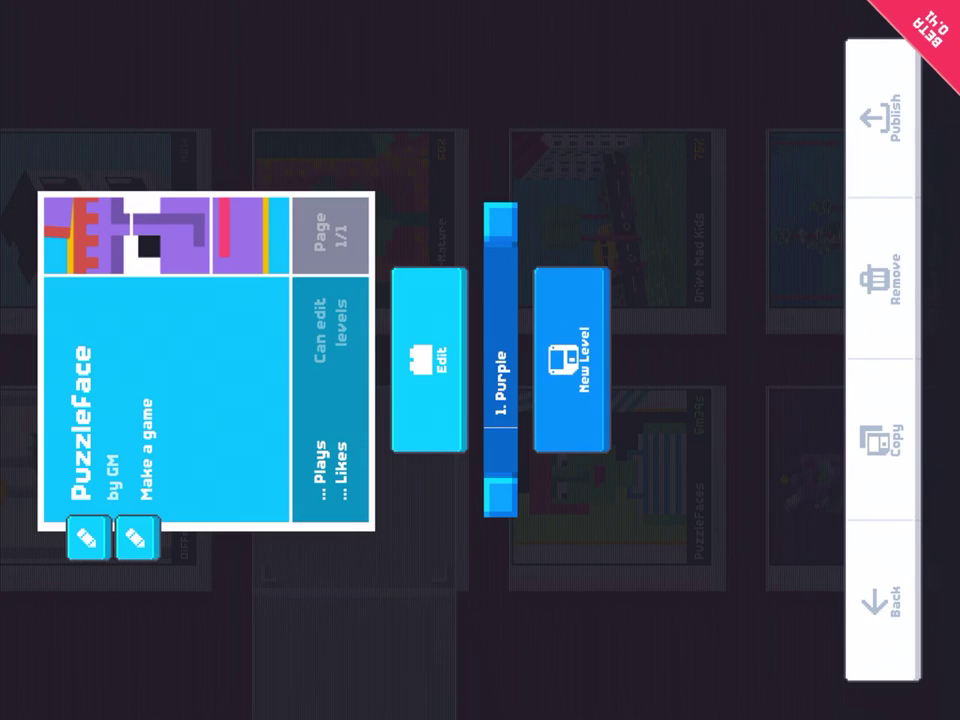
click(879, 602)
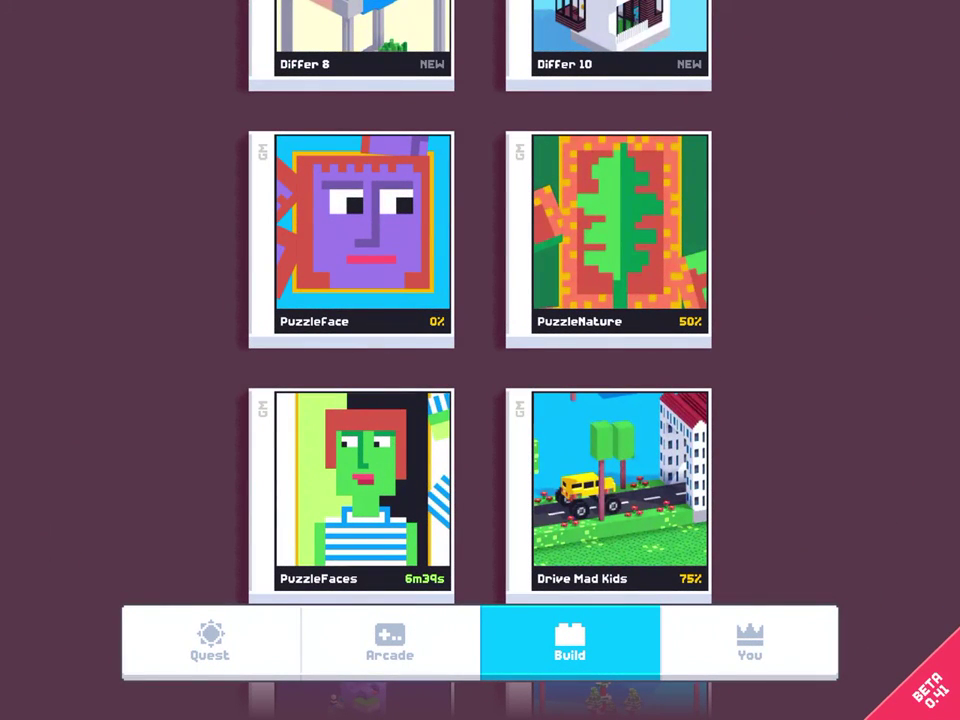
Open the Arcade's New category of recently published games.
click(390, 640)
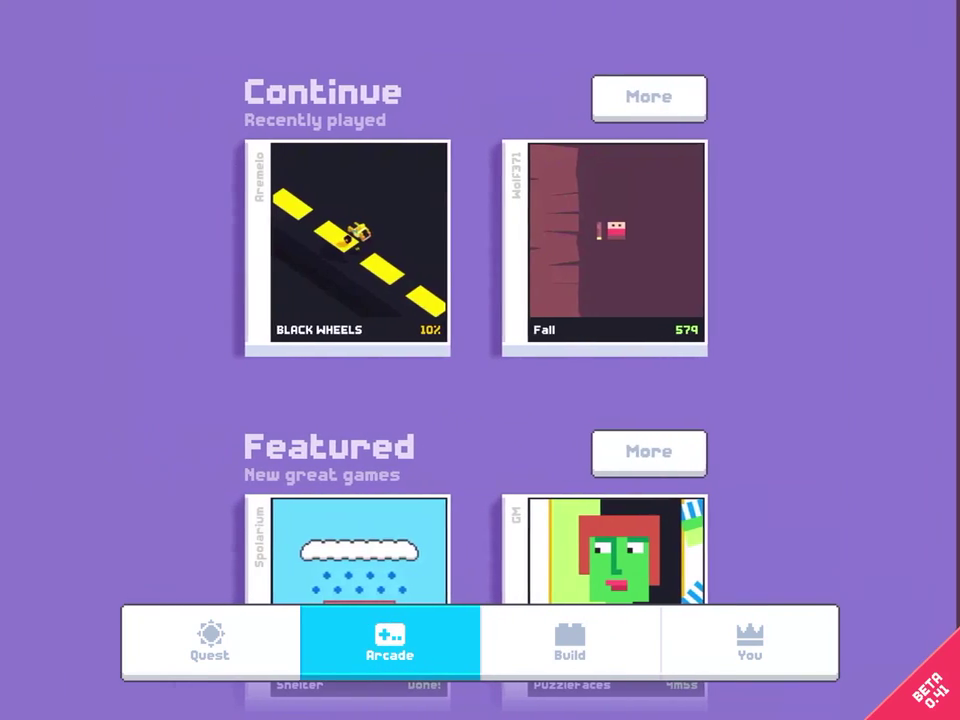
scroll(795, 467, down, 5)
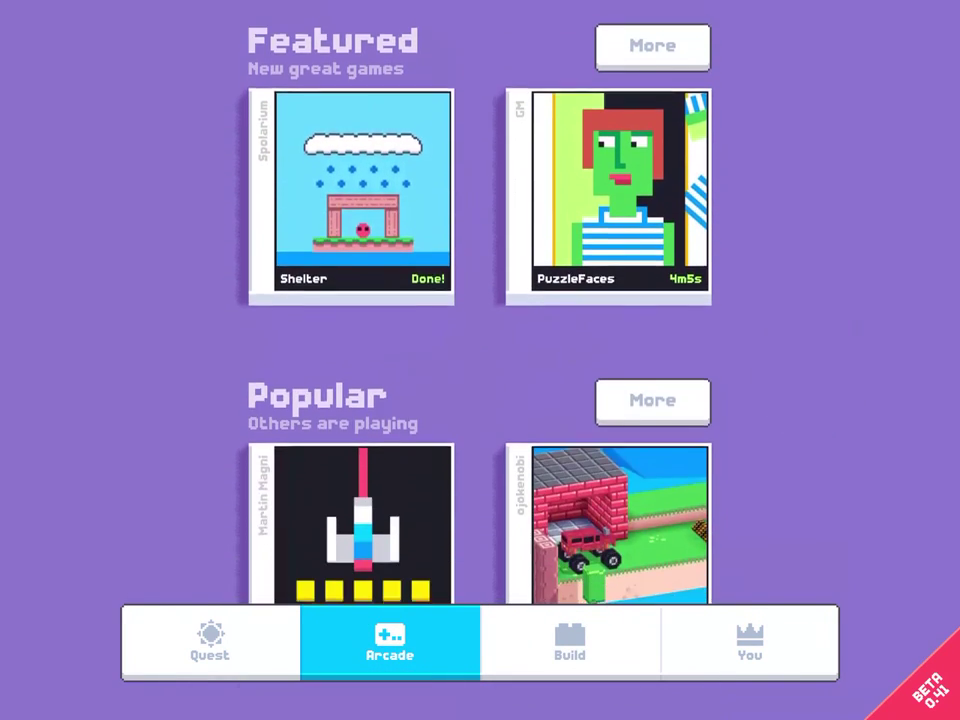
scroll(844, 296, down, 5)
click(645, 274)
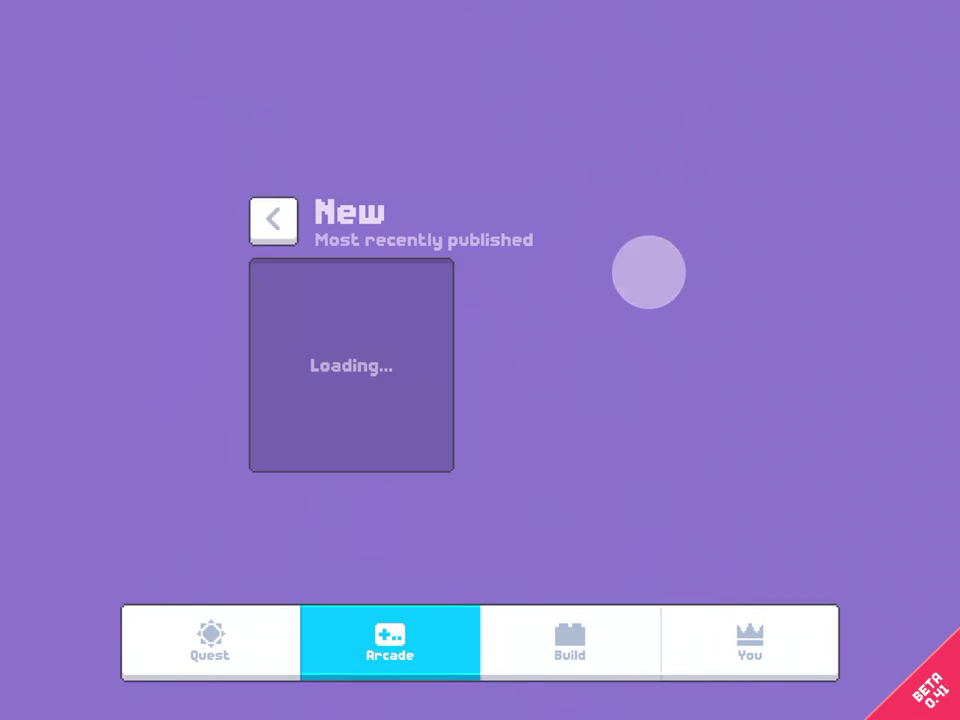